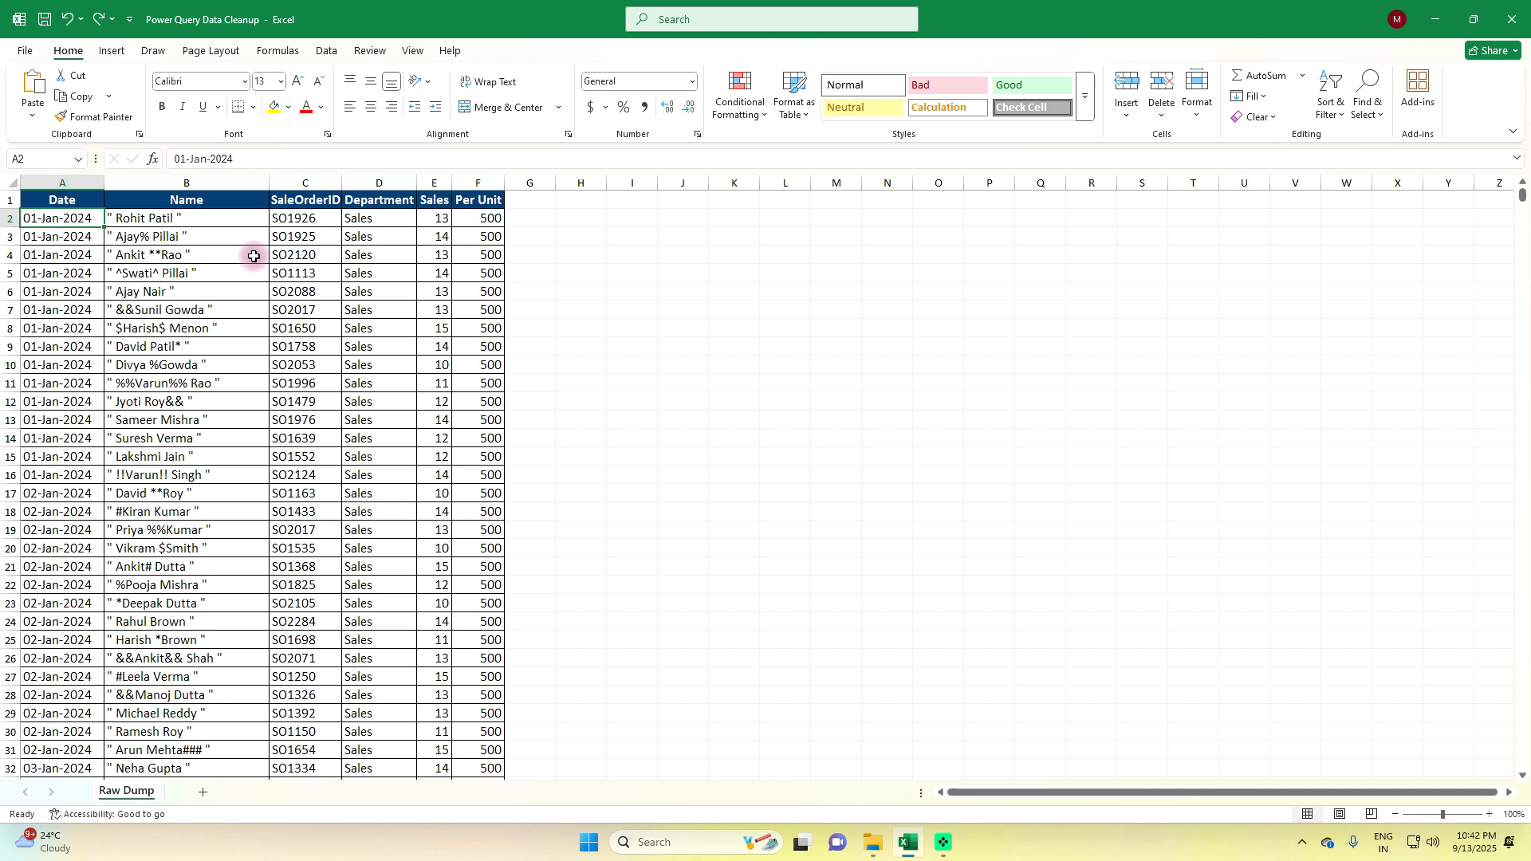
left_click(219, 183)
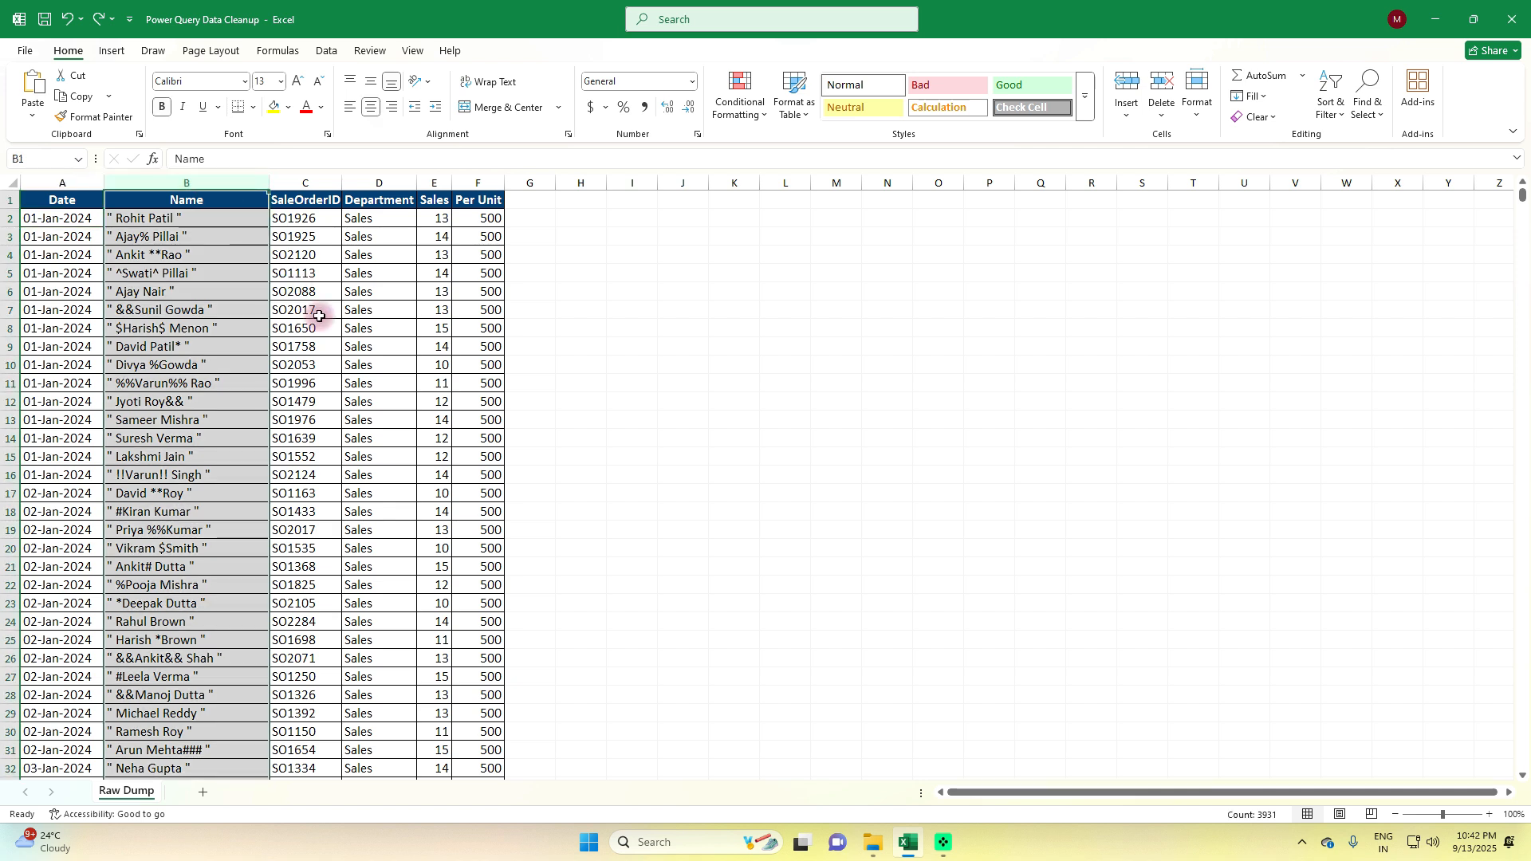
left_click(526, 182)
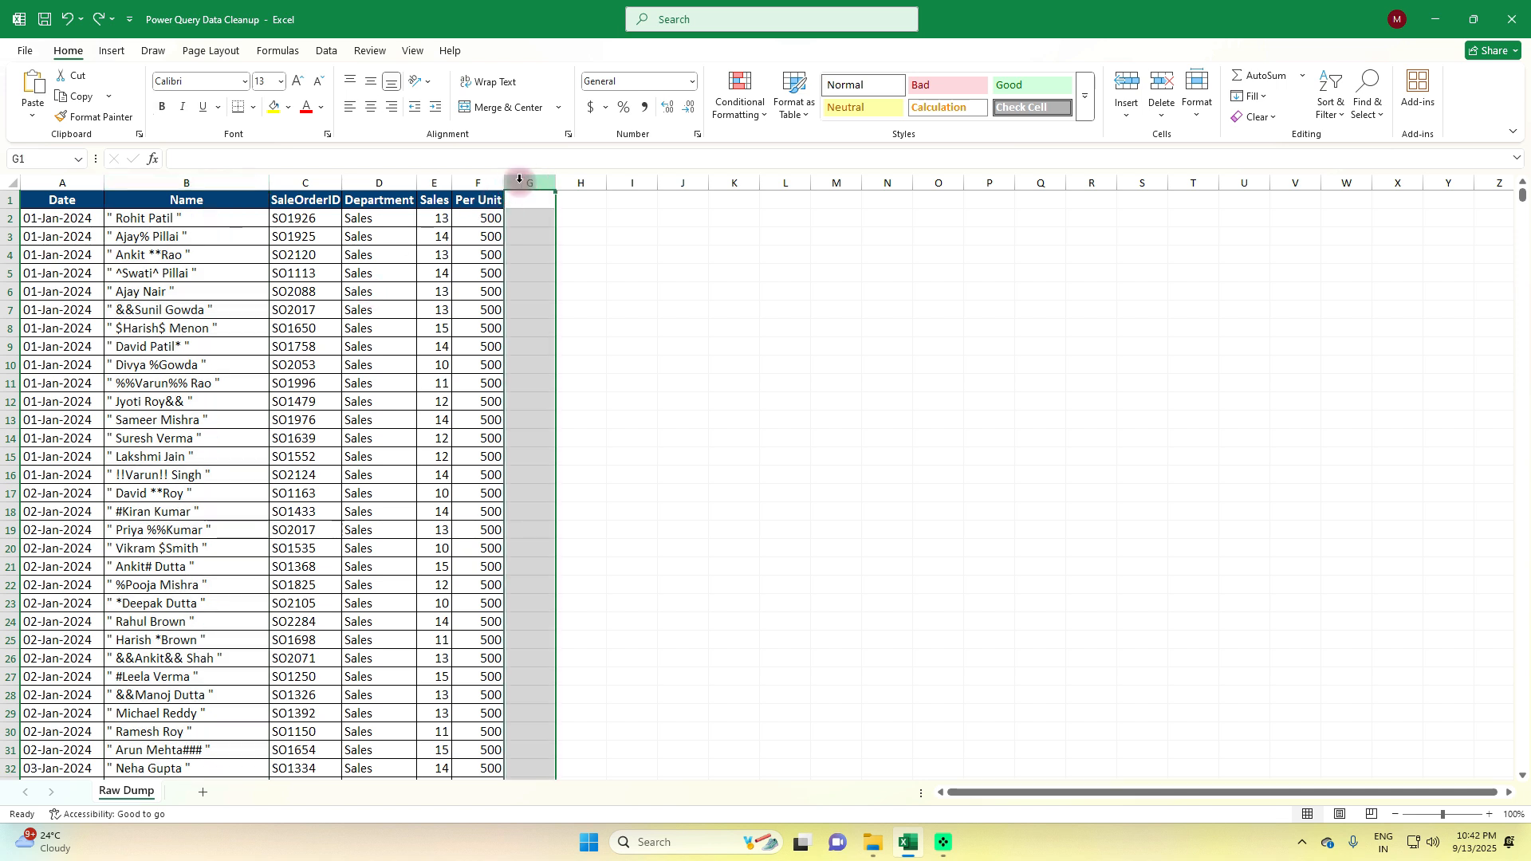
left_click(582, 183)
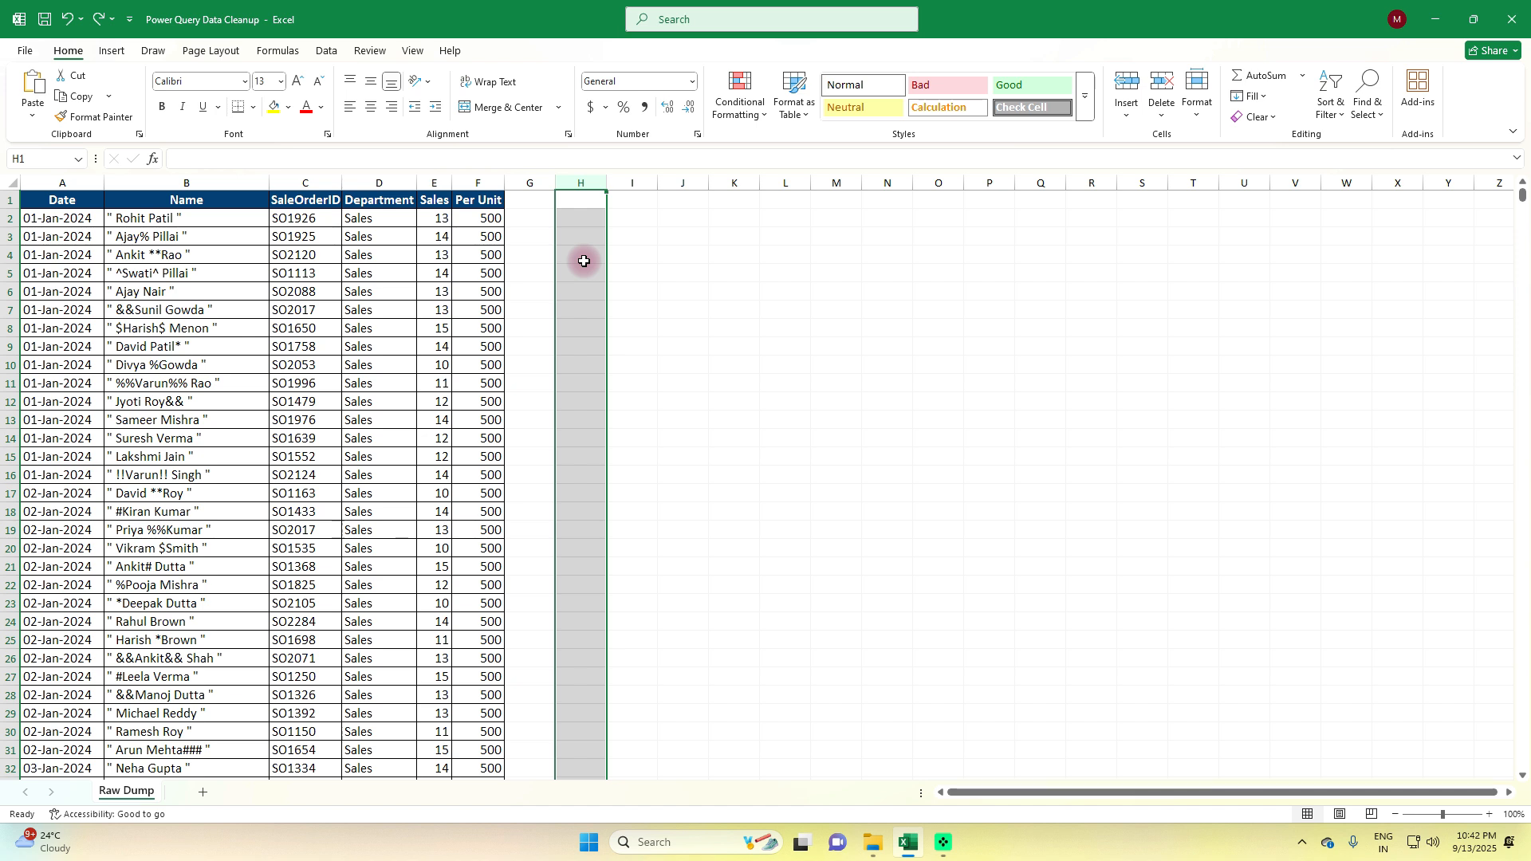
Load the Raw Dump data range as a table into the Power Query Editor
left_click(233, 272)
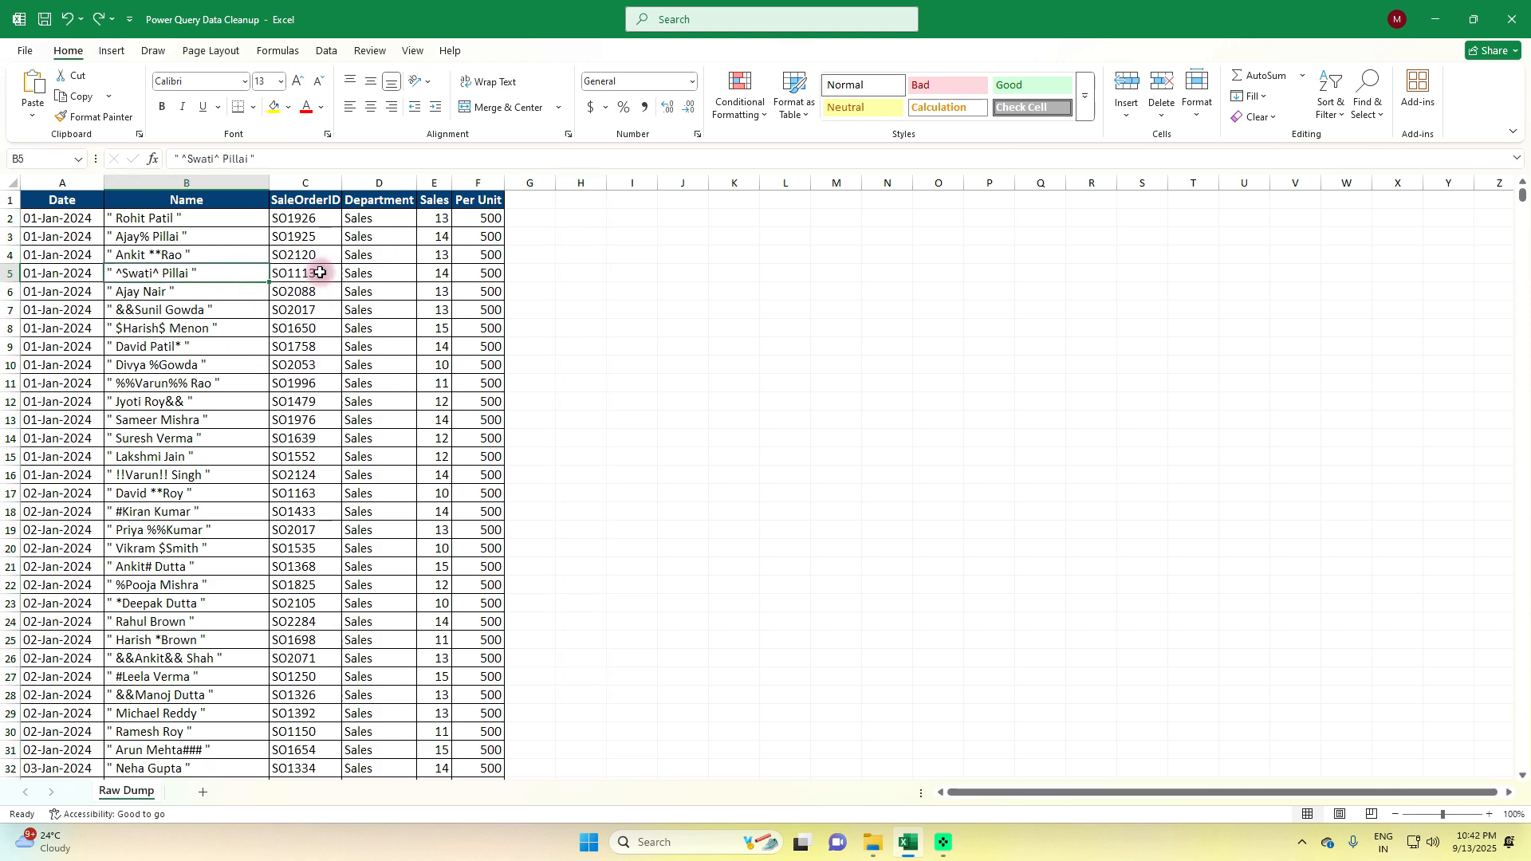
left_click(327, 50)
left_click(156, 98)
left_click(220, 419)
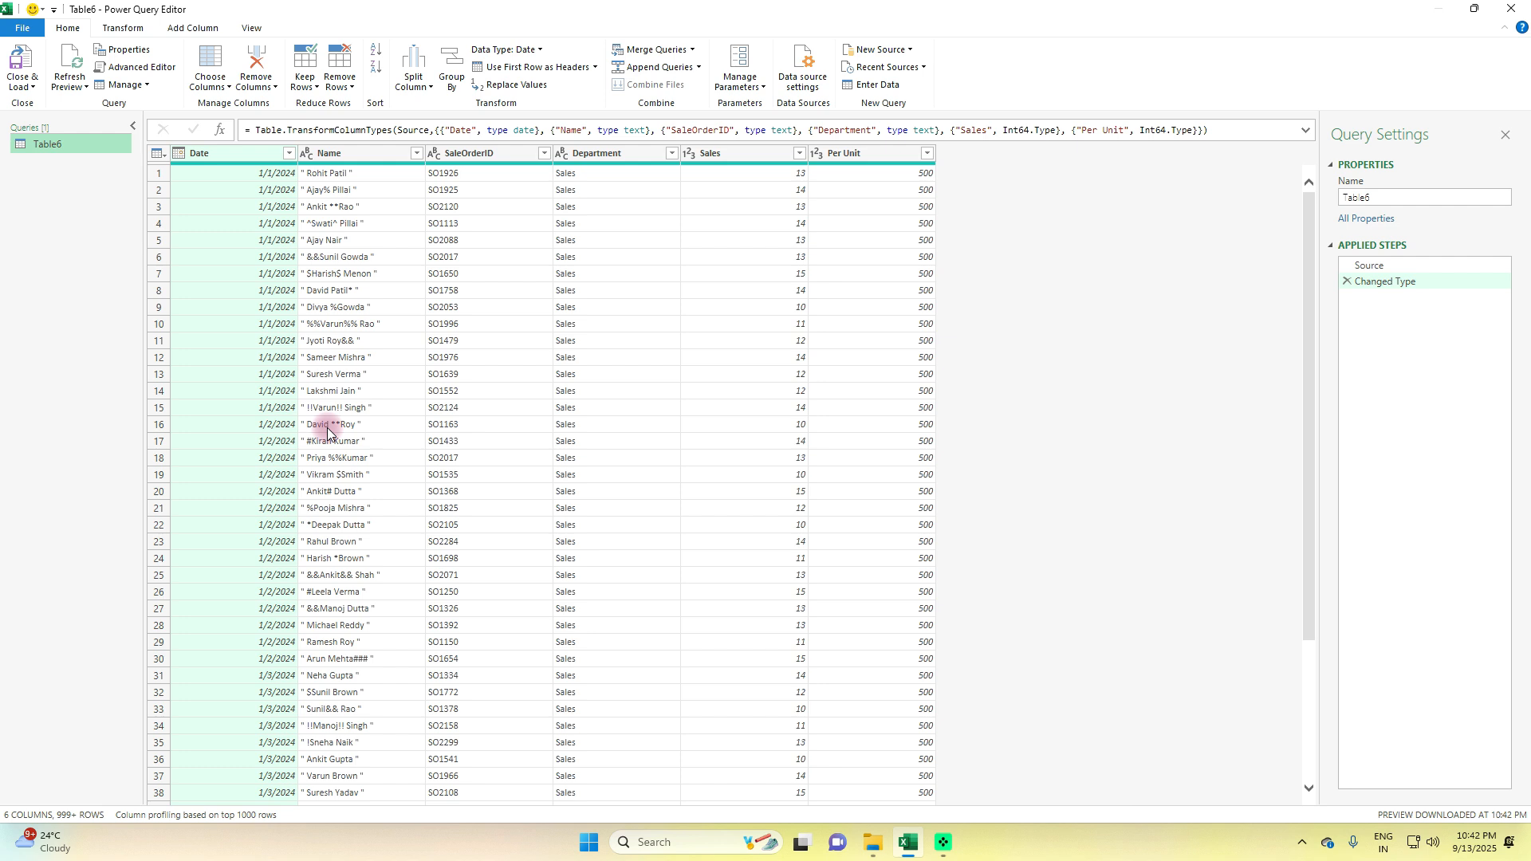
Remove duplicate rows based on the SaleOrderID column, delete that applied step, and remove the duplicates again
left_click(500, 155)
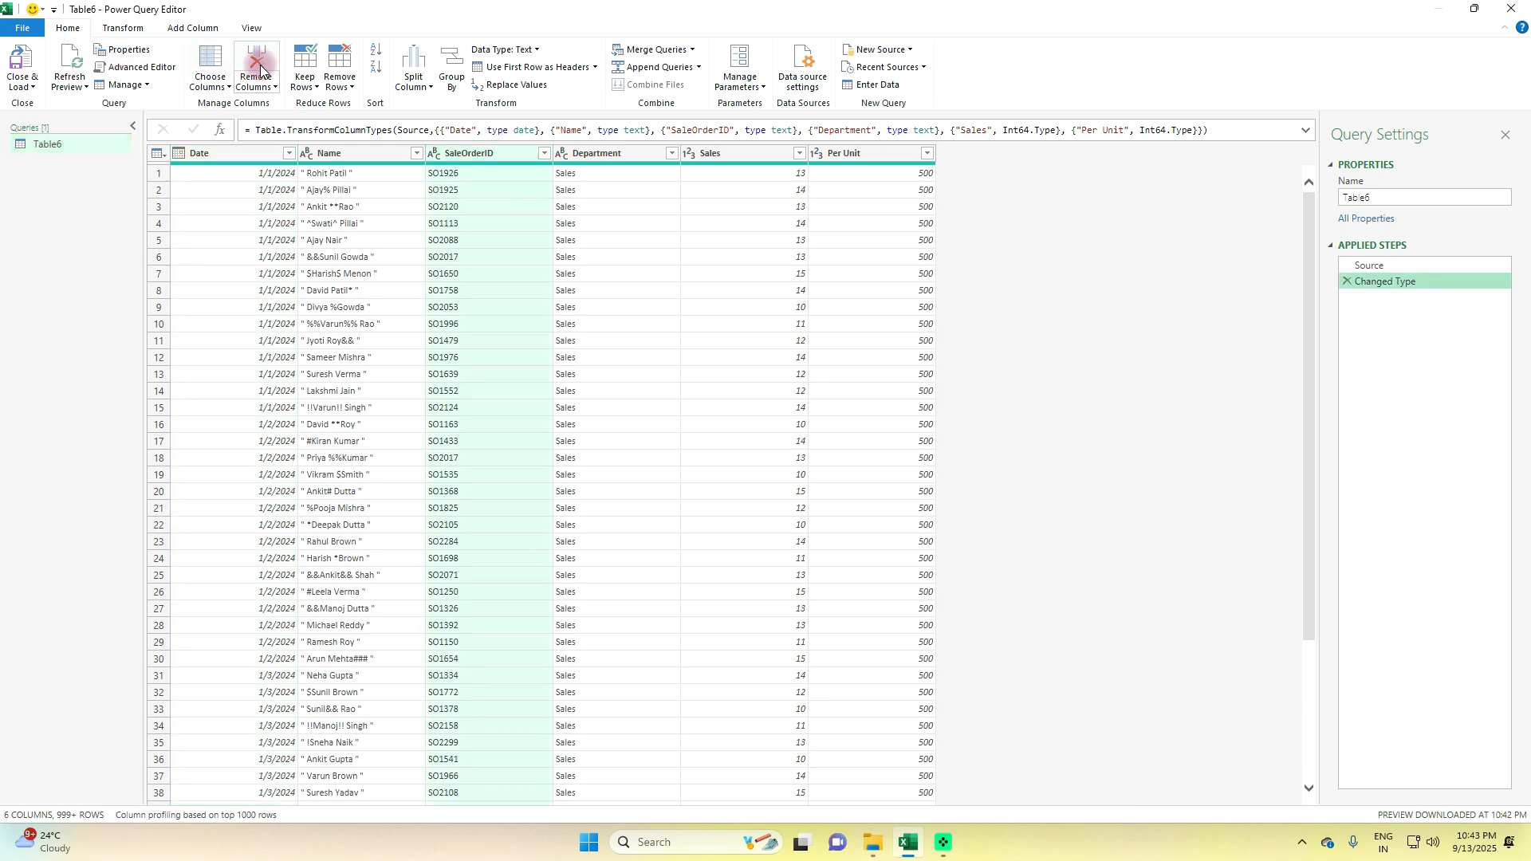
left_click(340, 79)
left_click(377, 159)
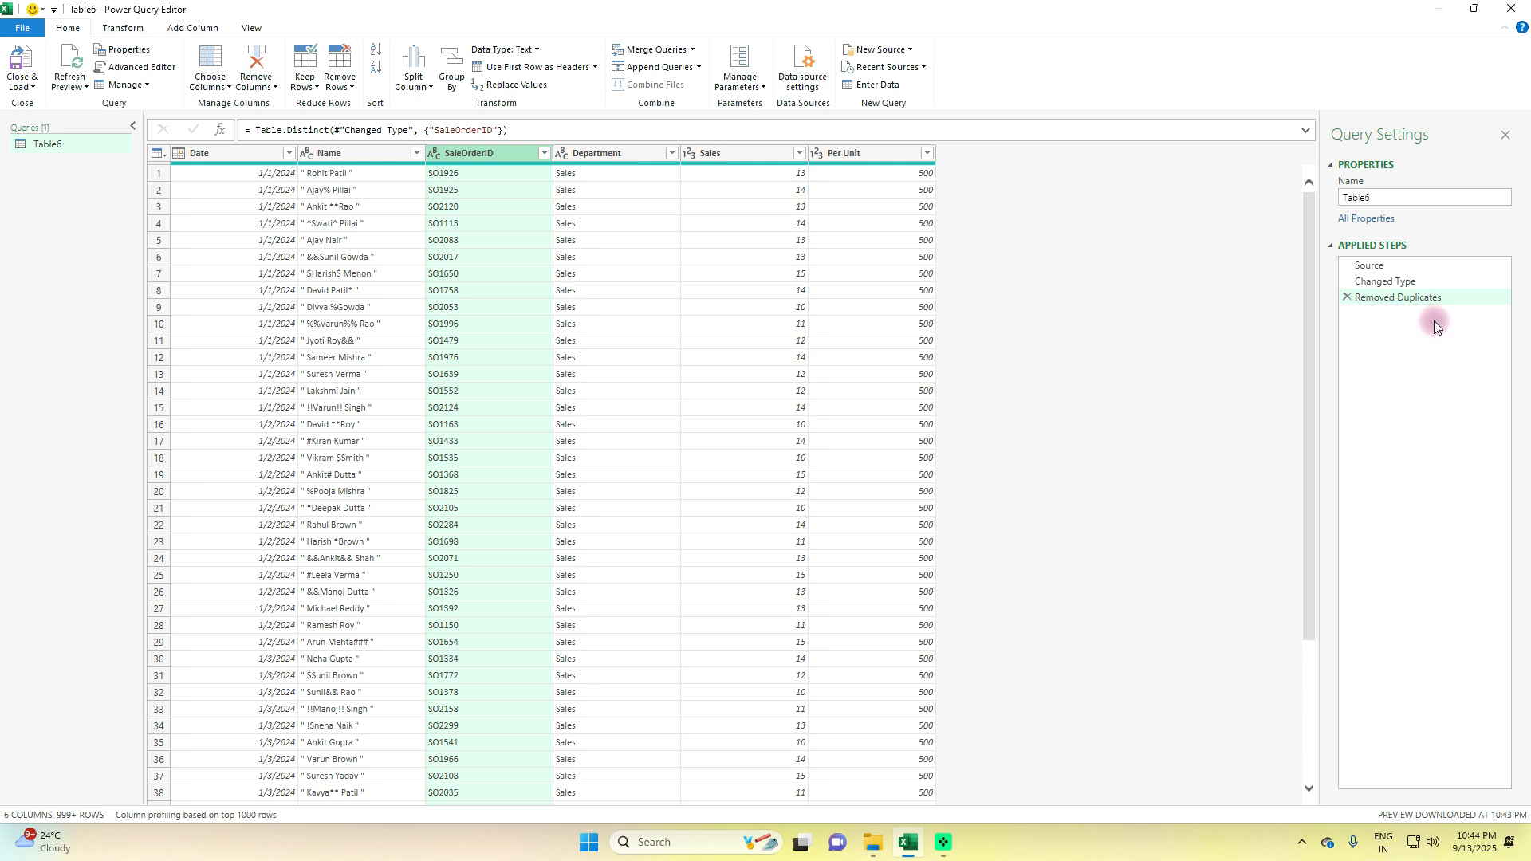
left_click(1346, 299)
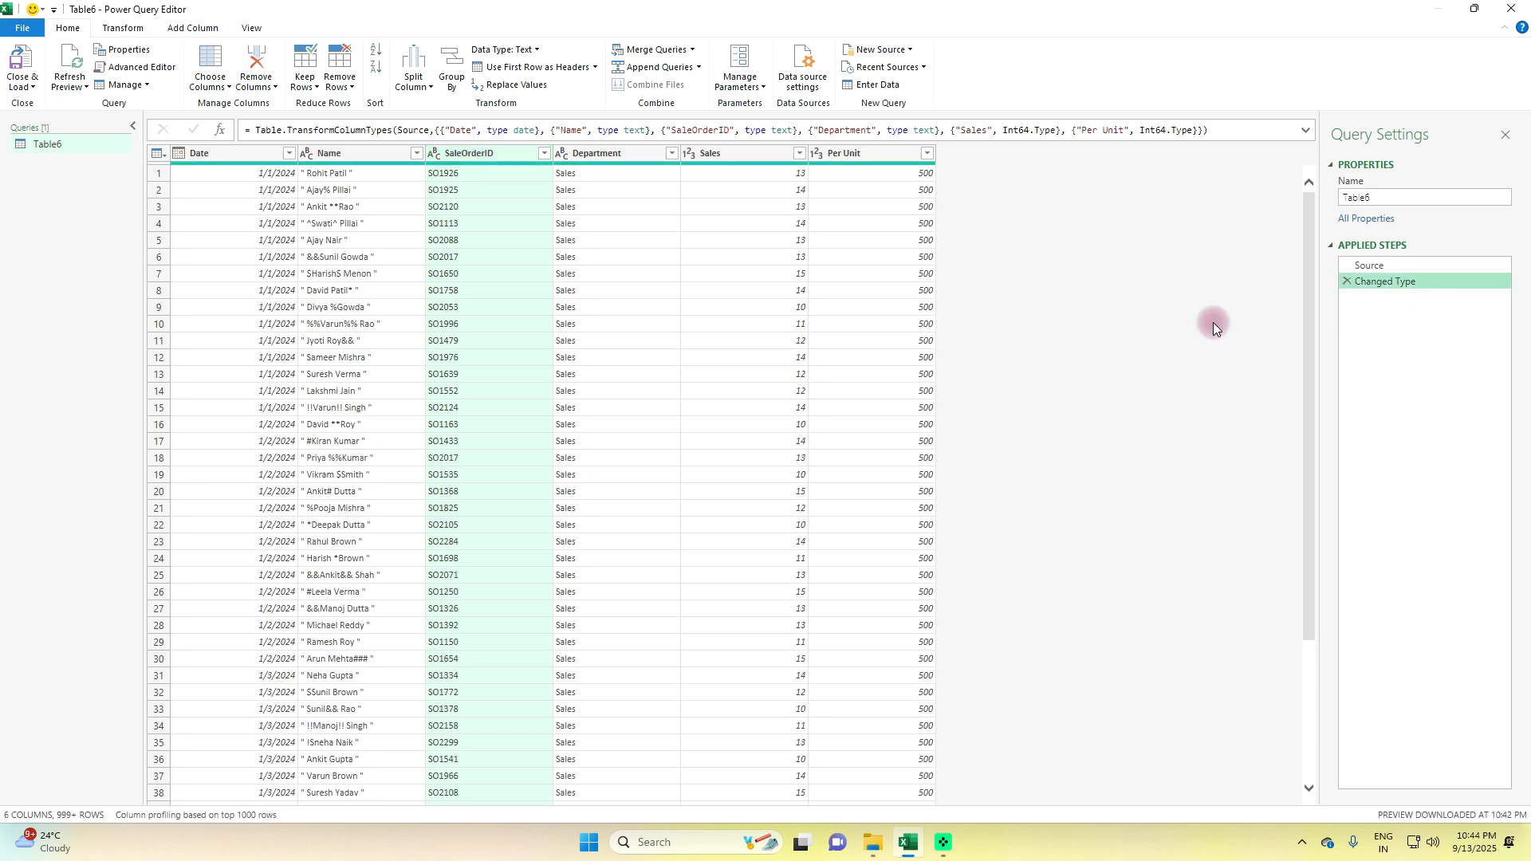
left_click(352, 87)
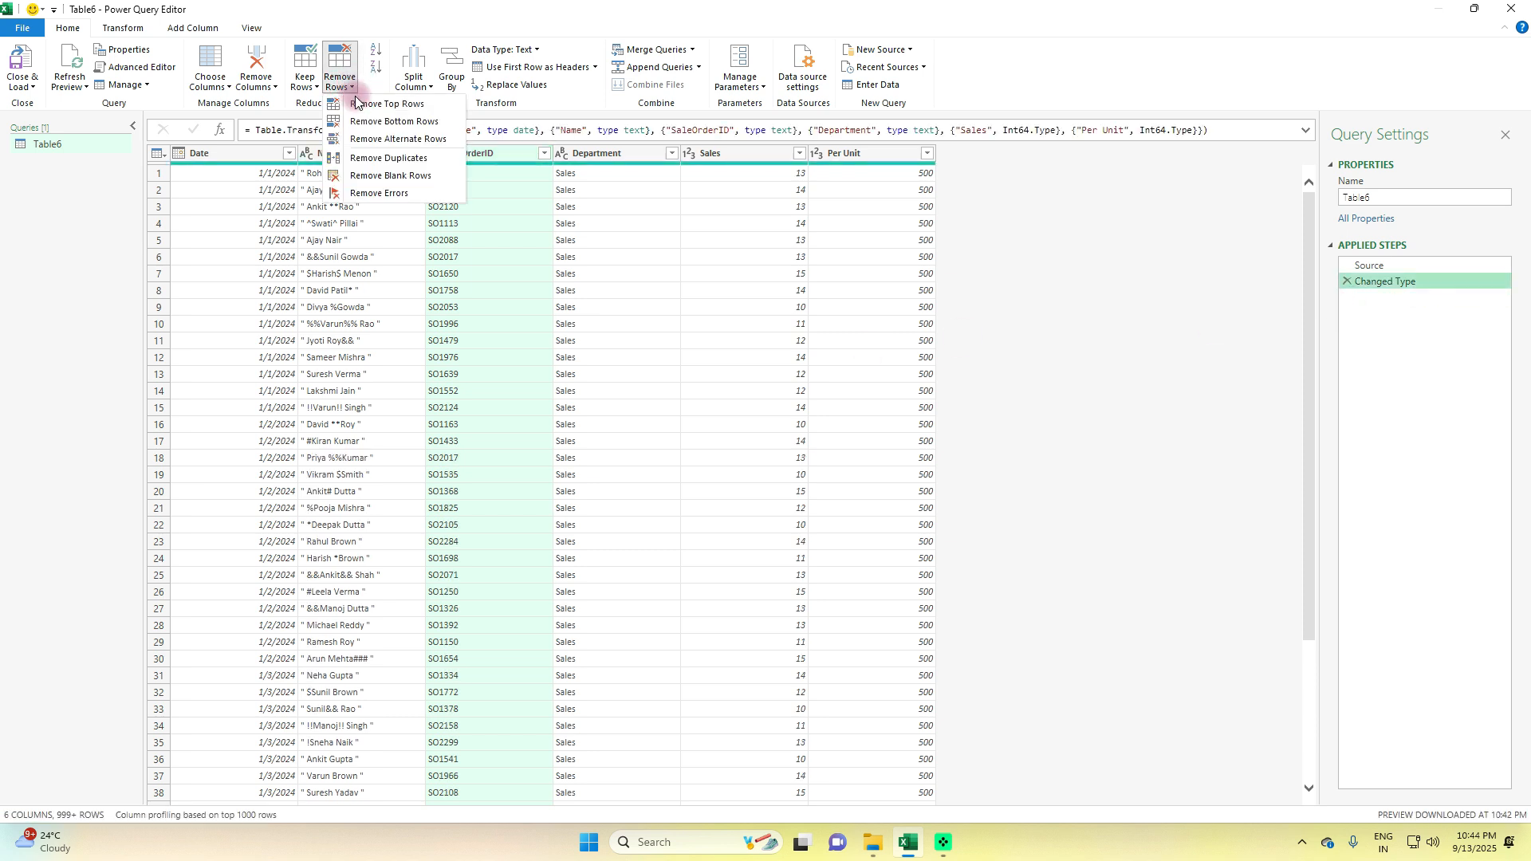
left_click(386, 163)
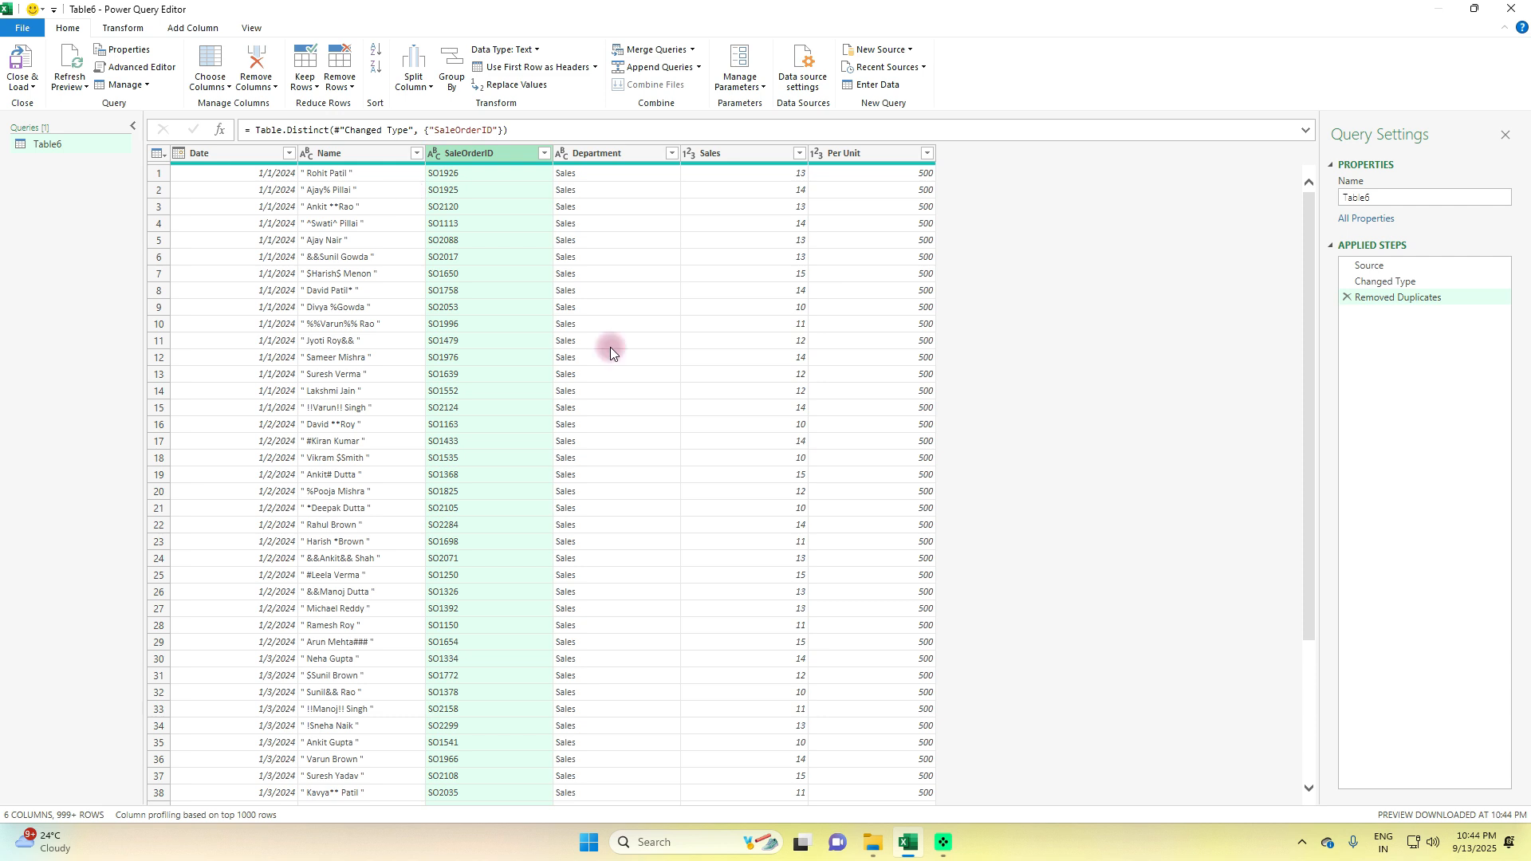
Add a new column with the name of the month extracted from the Date column
left_click(241, 156)
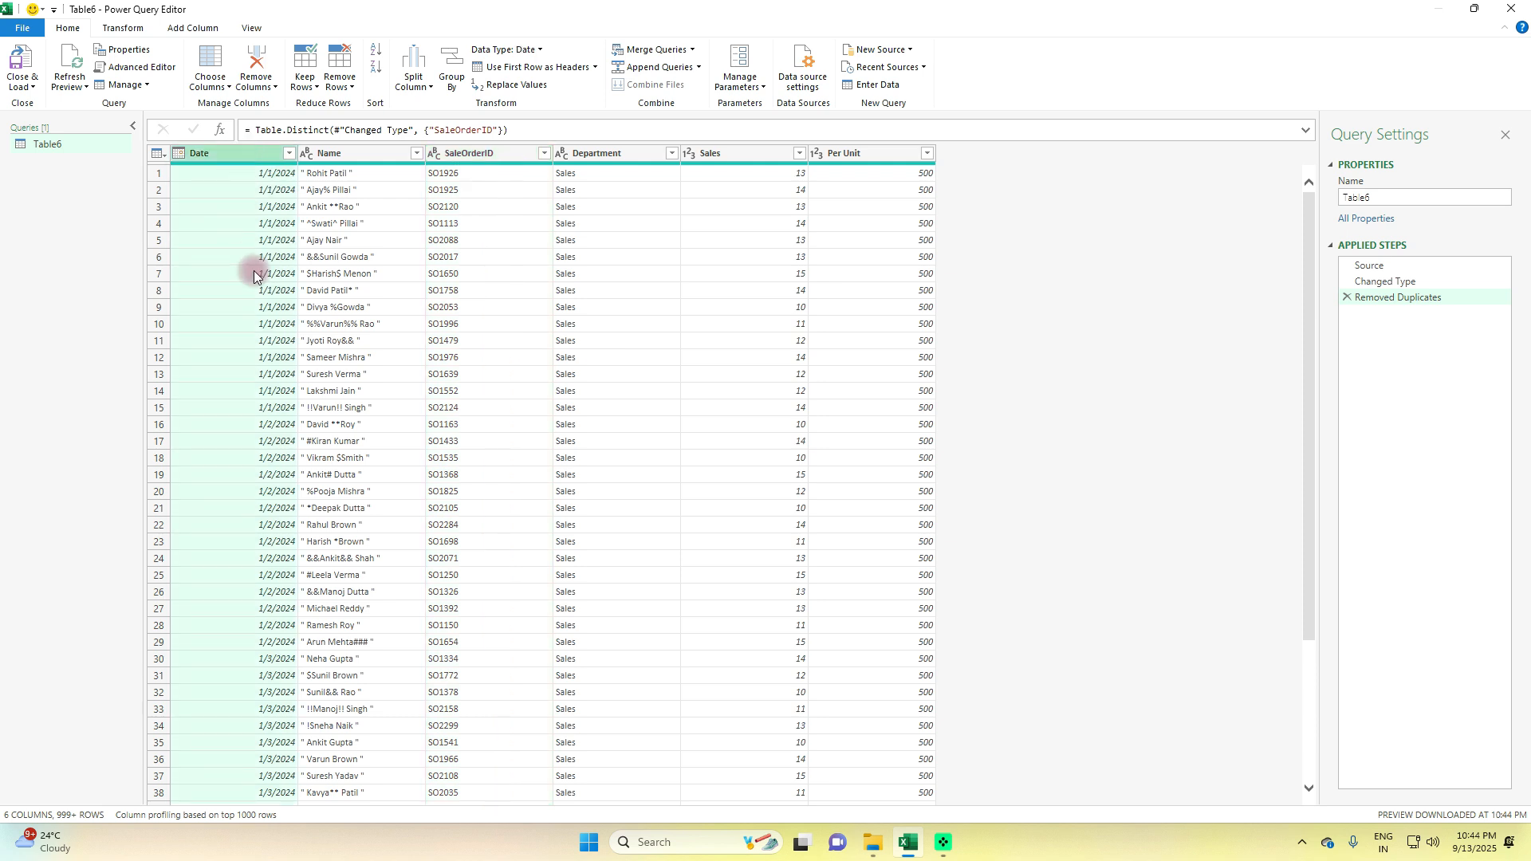
left_click(193, 28)
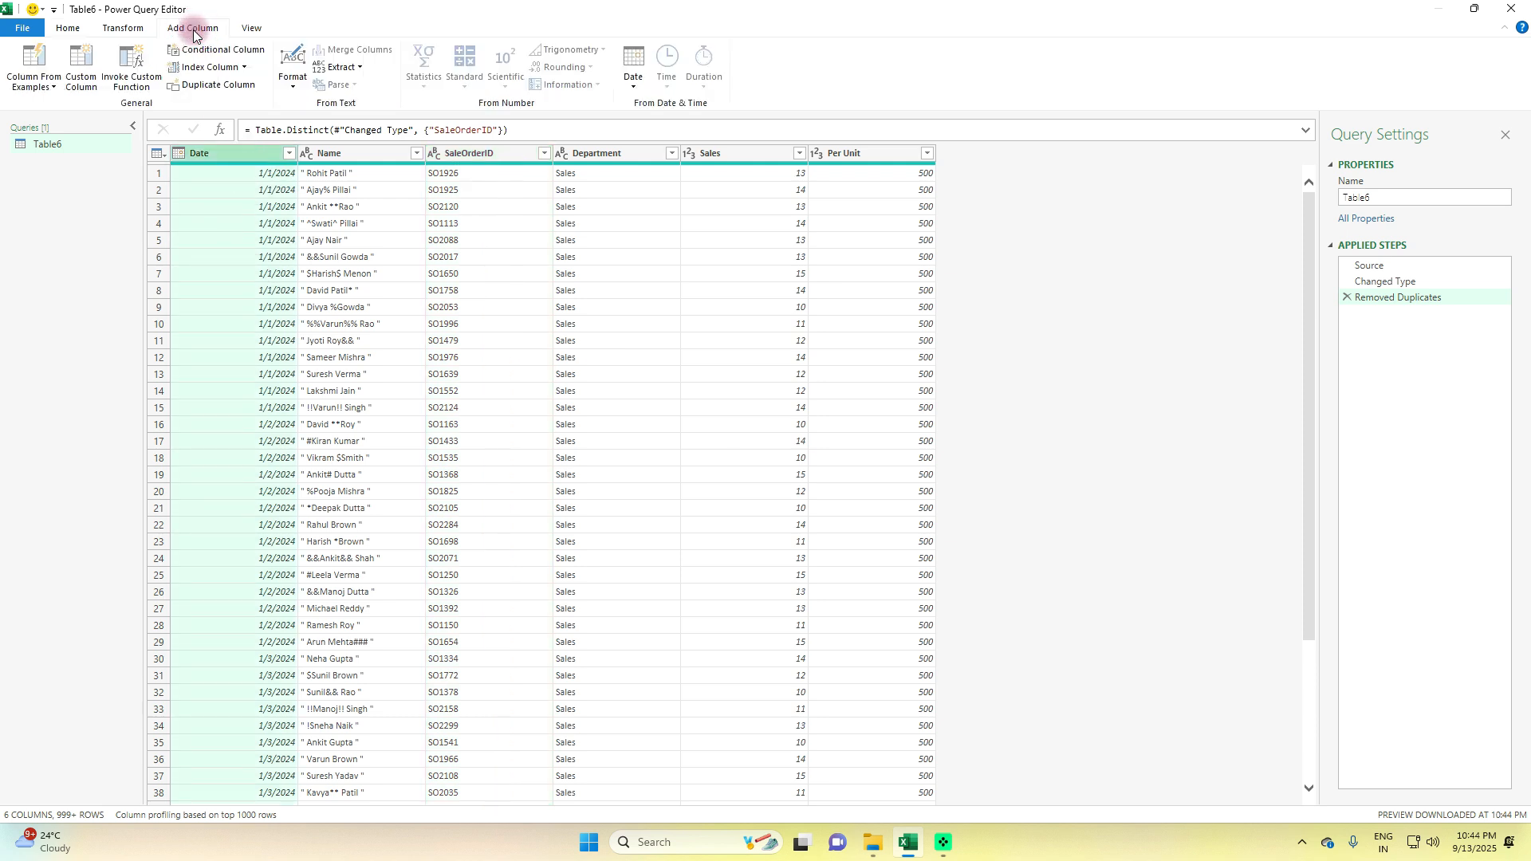
left_click(634, 89)
mouse_move(667, 175)
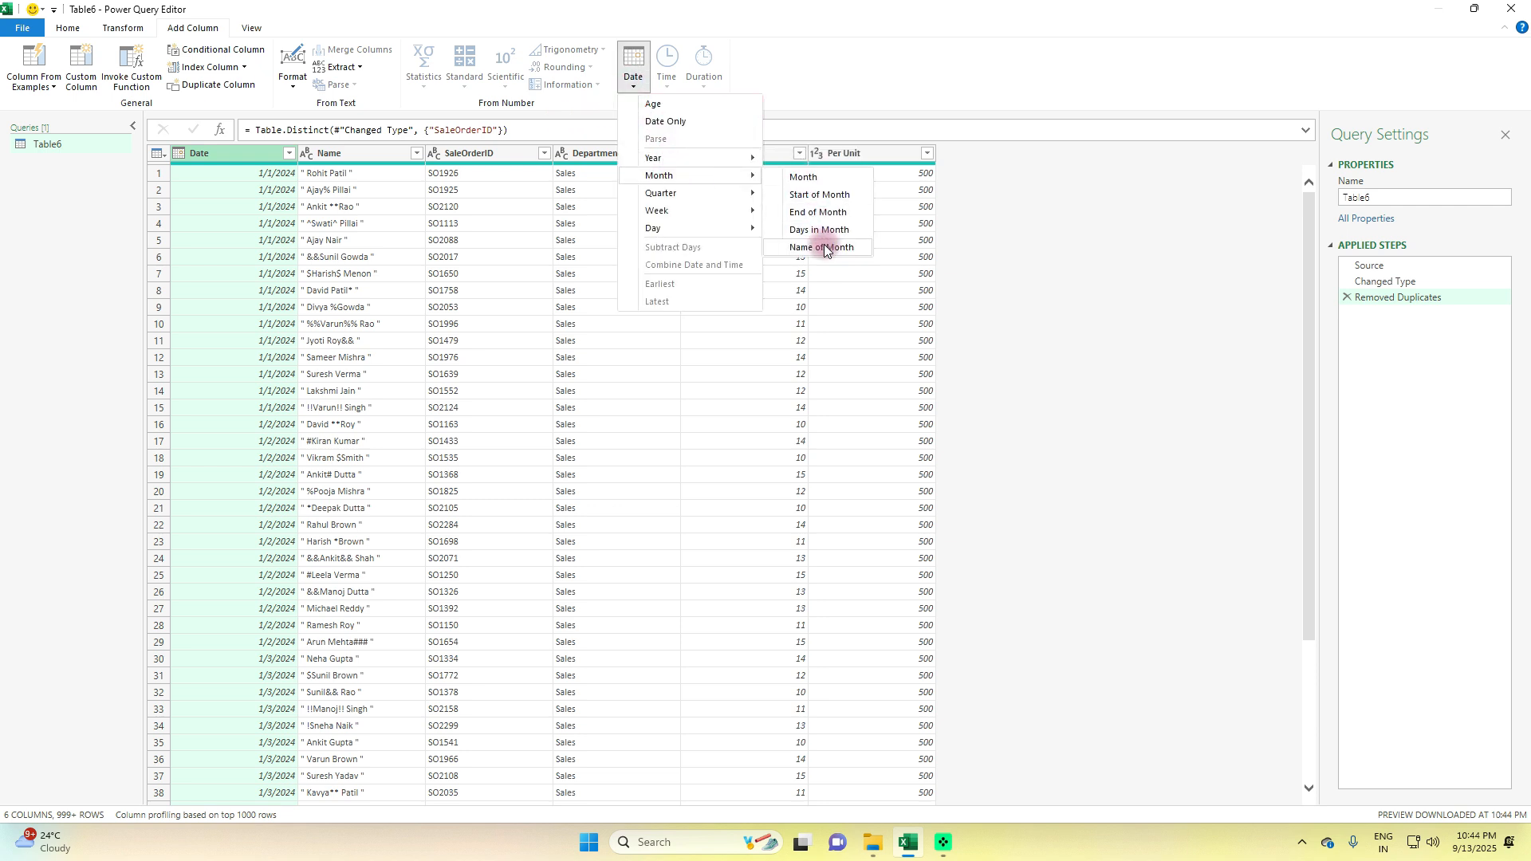
left_click(825, 246)
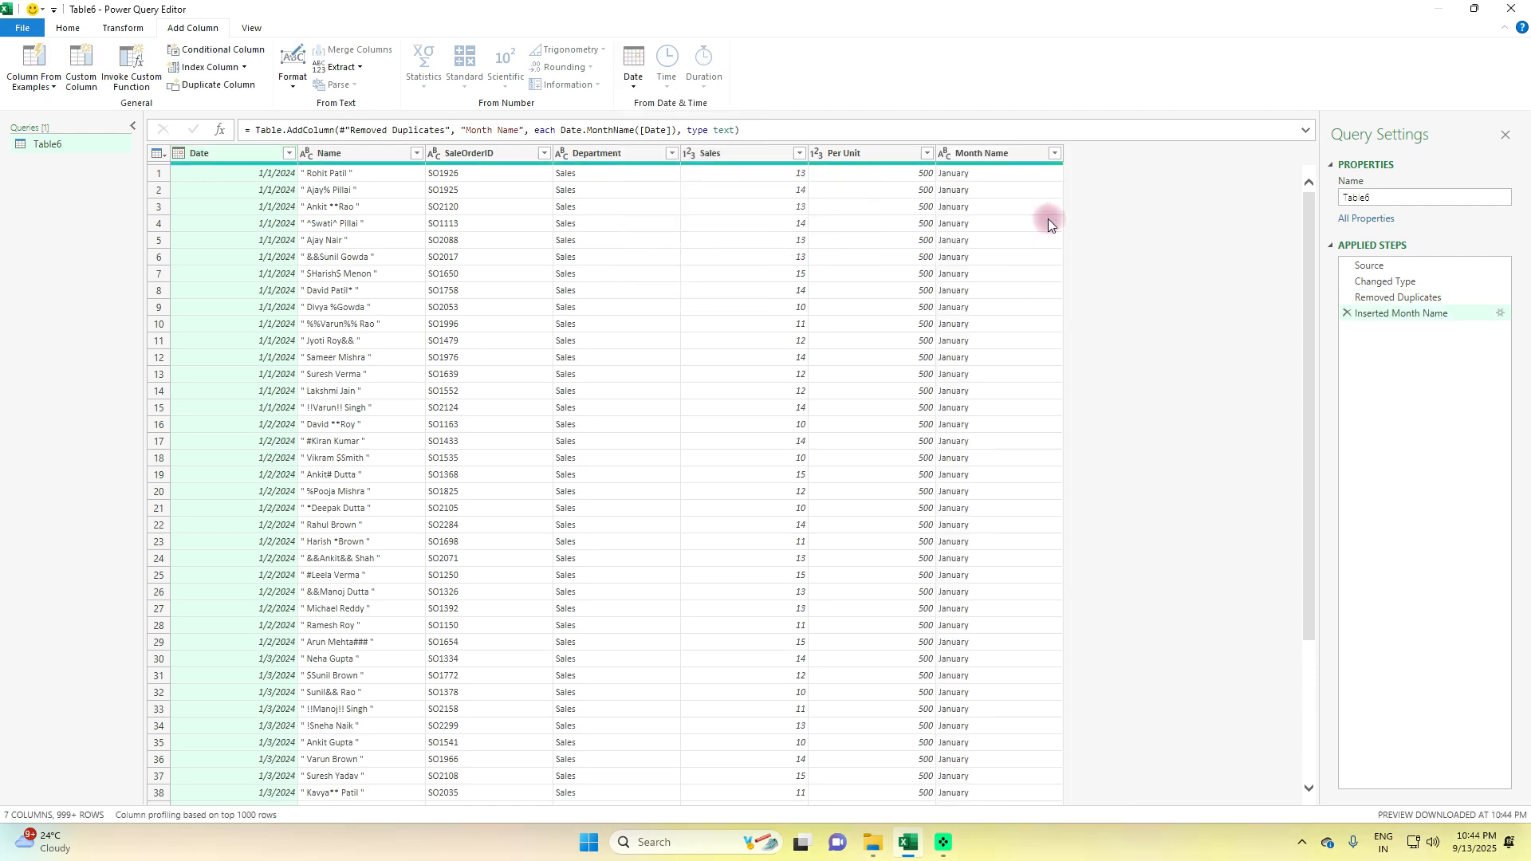
Rename the new month name column as Month
double_click(989, 153)
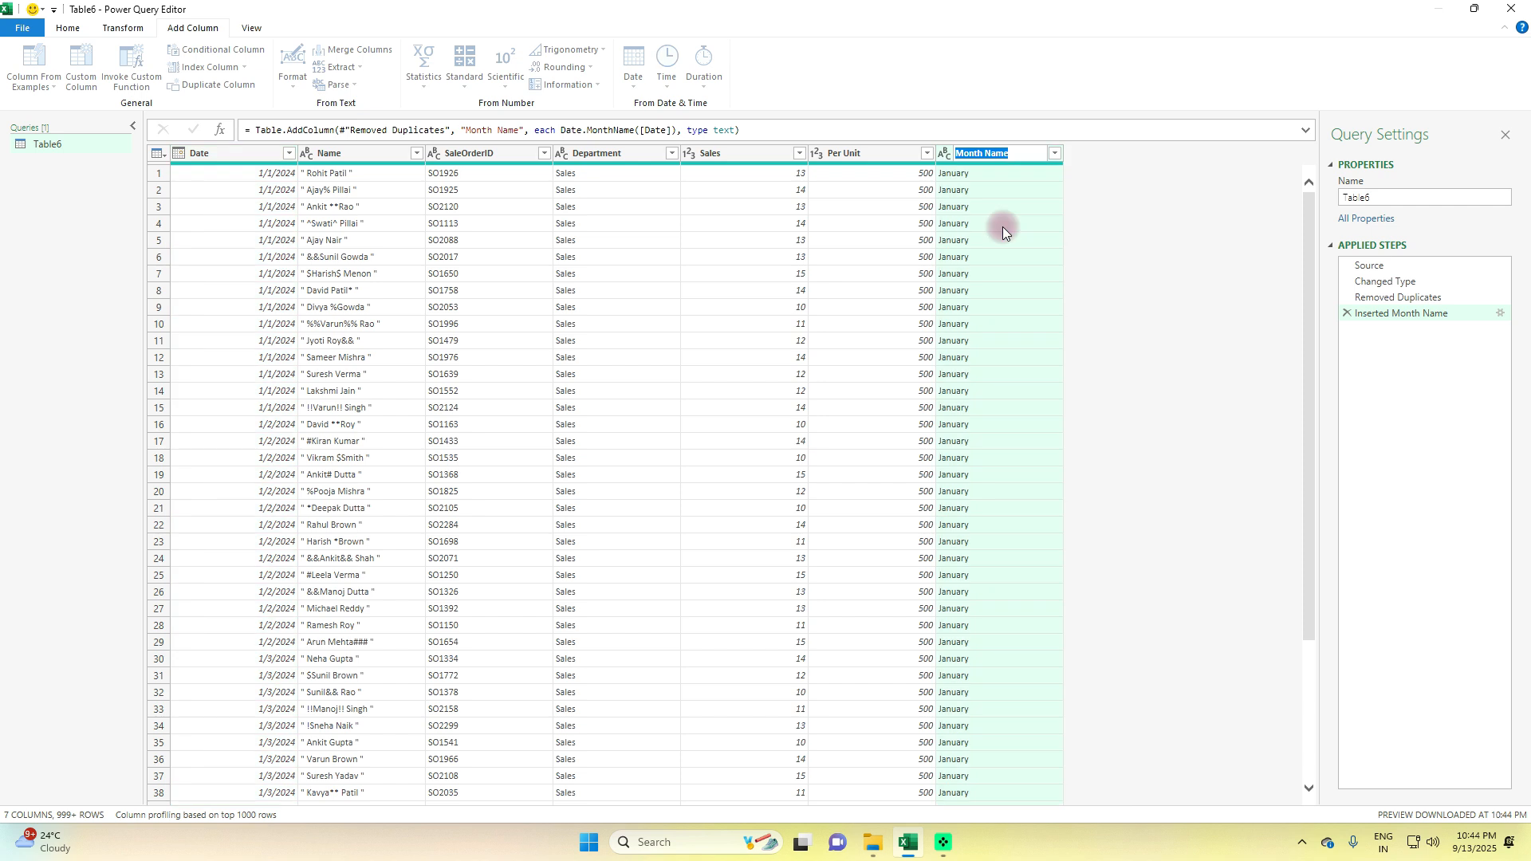
type("Month")
key("Return")
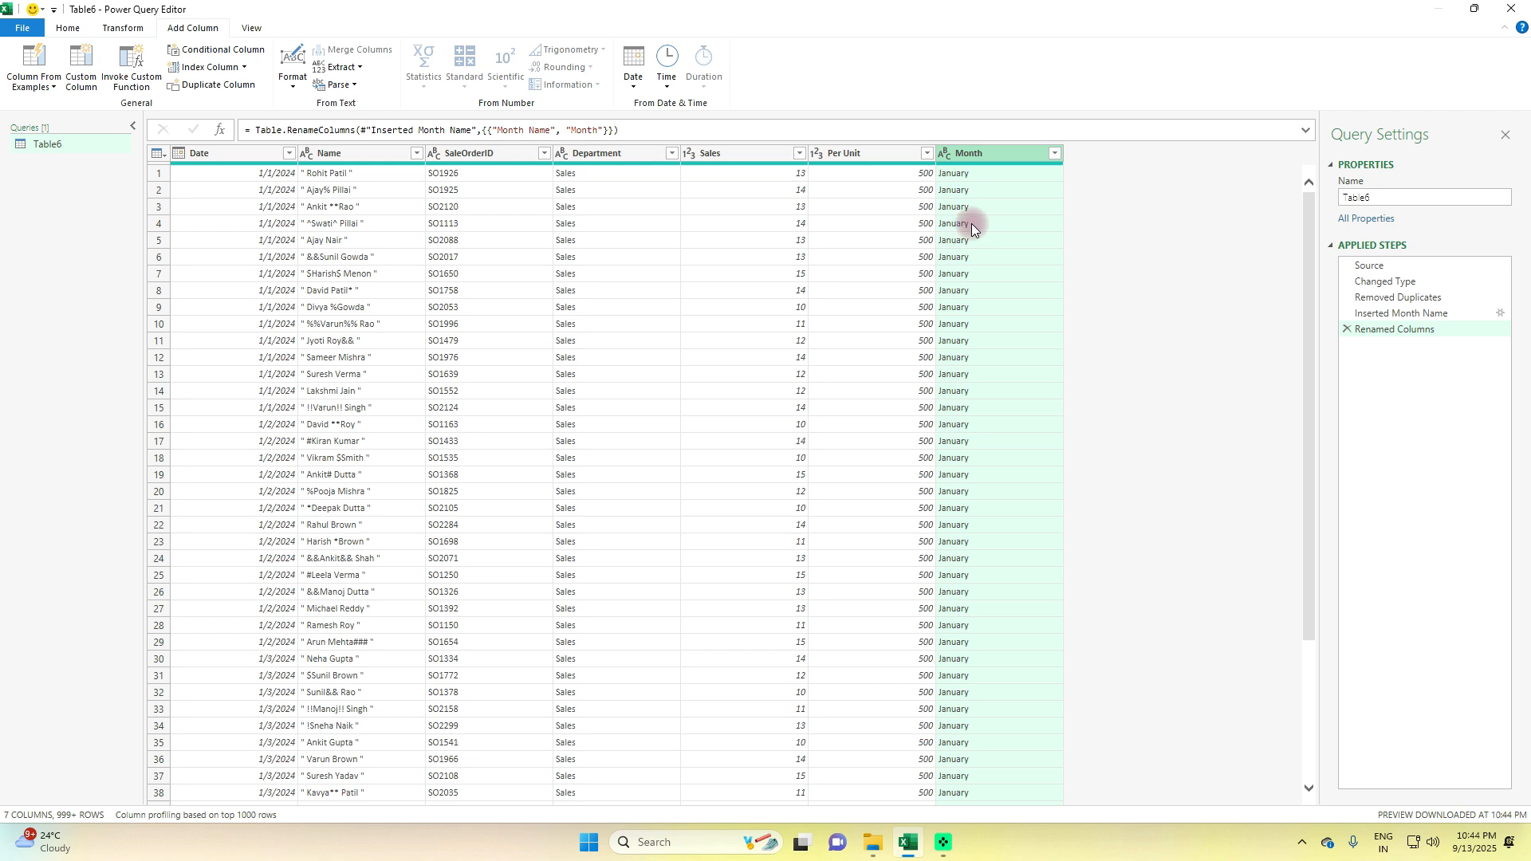
Start a custom column and name it Employee
left_click(382, 156)
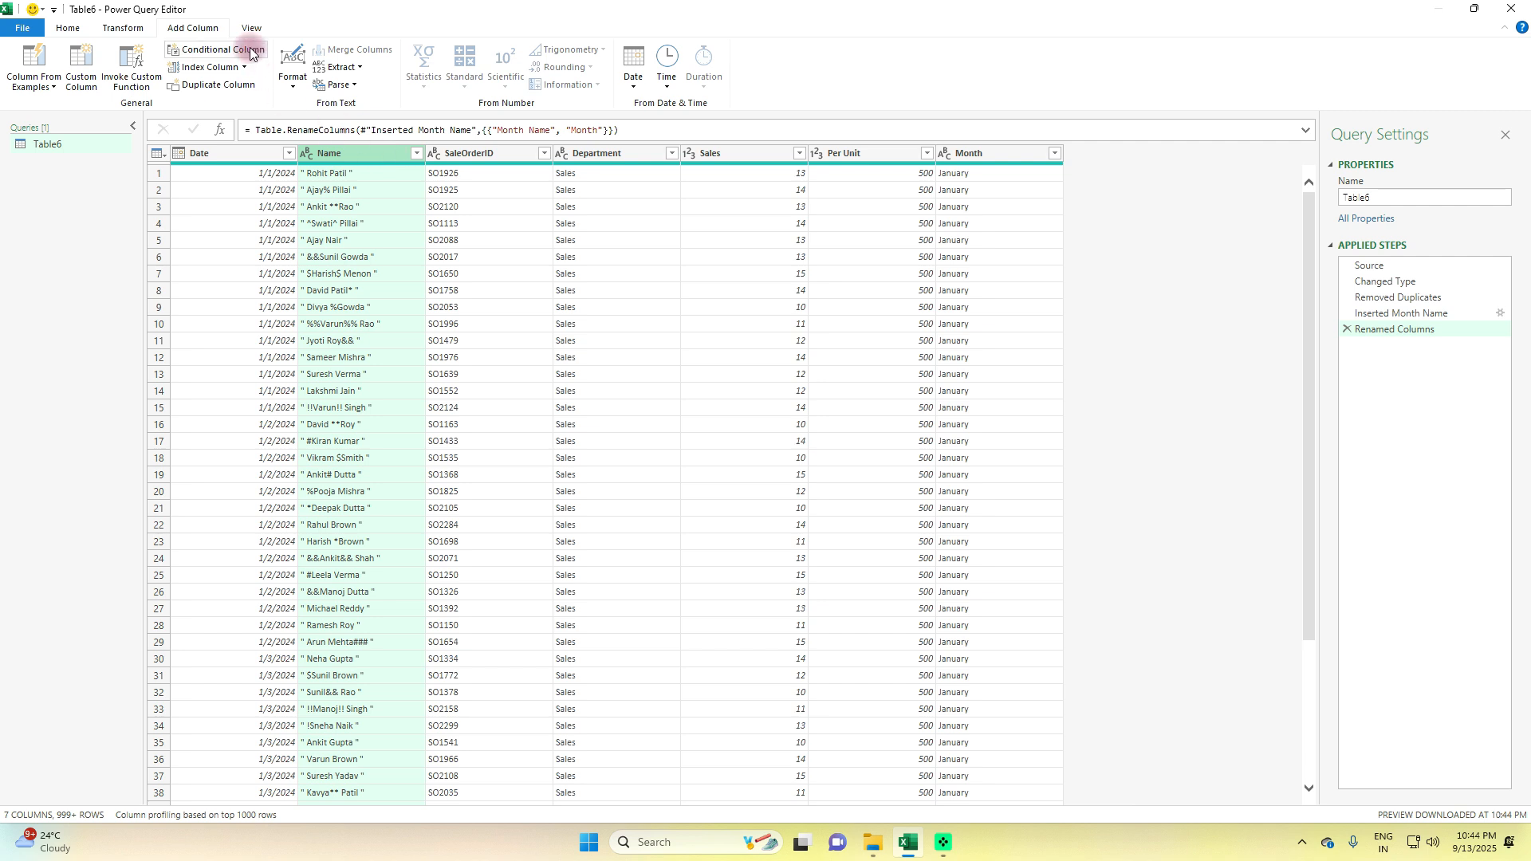
left_click(80, 68)
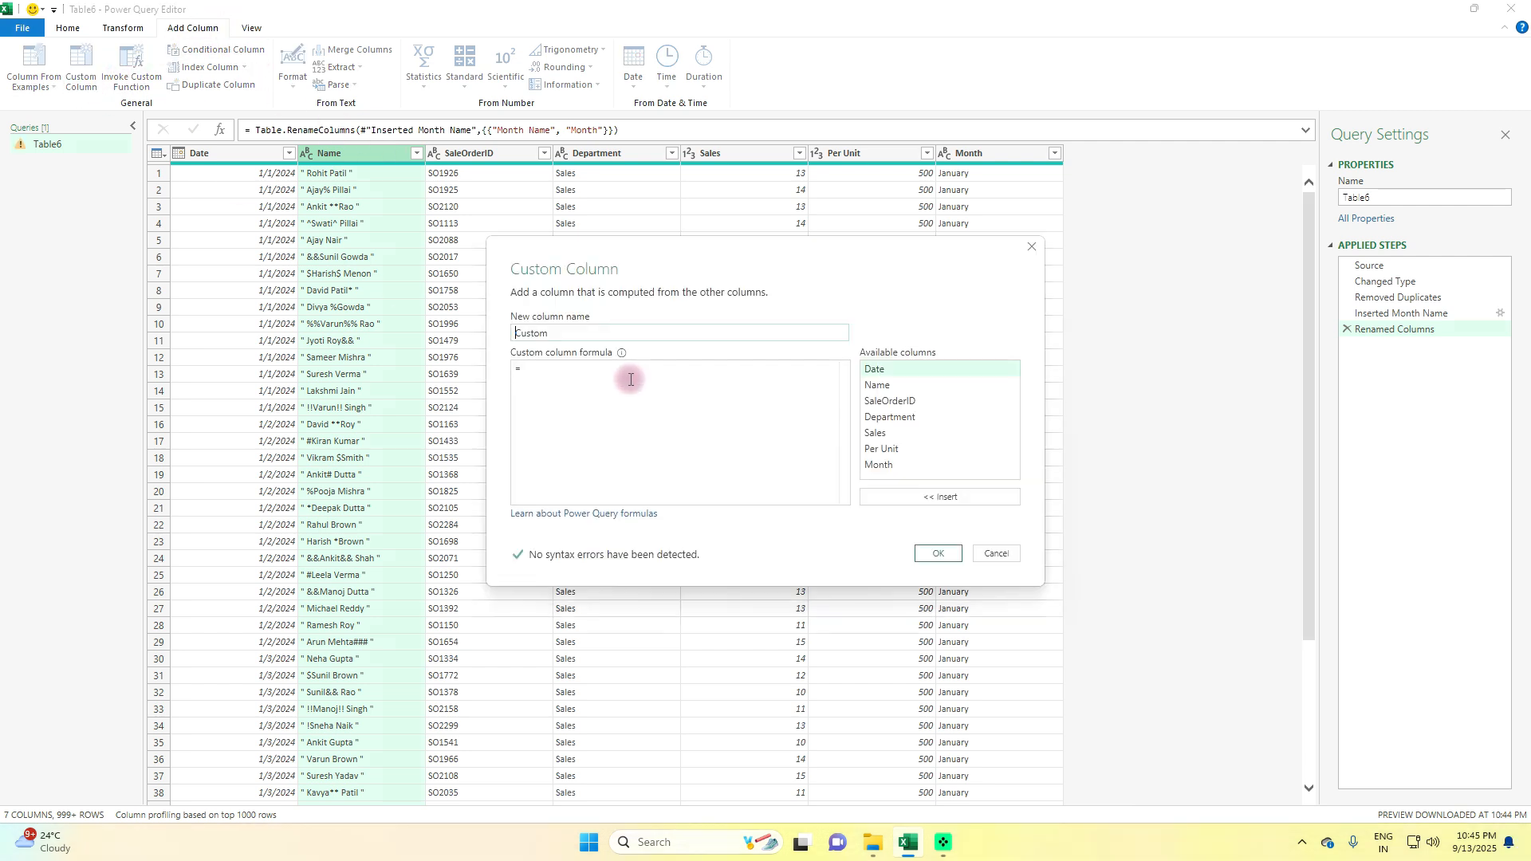
double_click(519, 335)
left_click(662, 400)
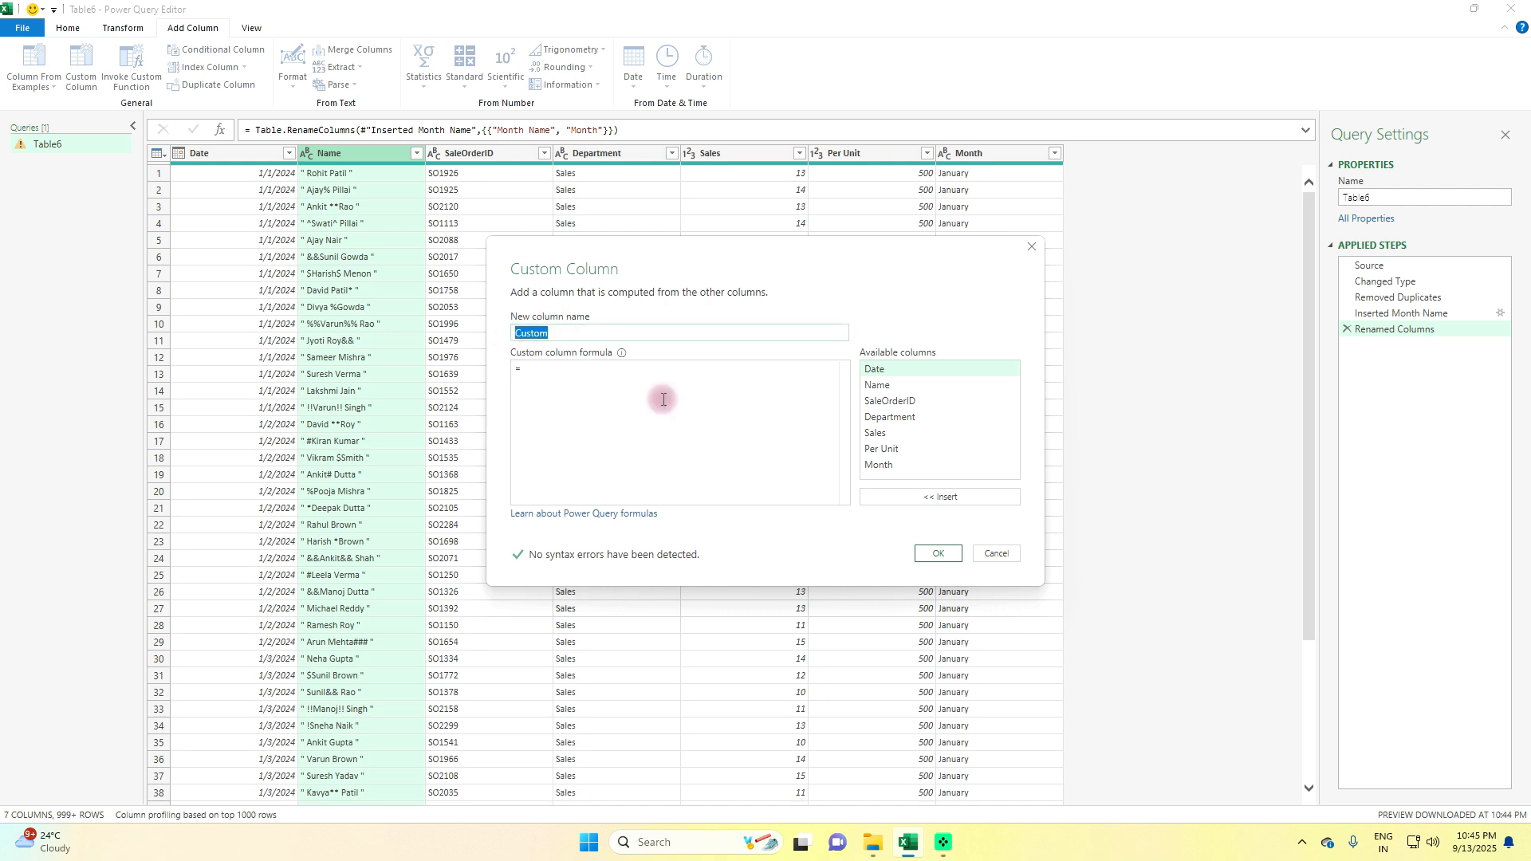
type("Employee")
left_click(663, 399)
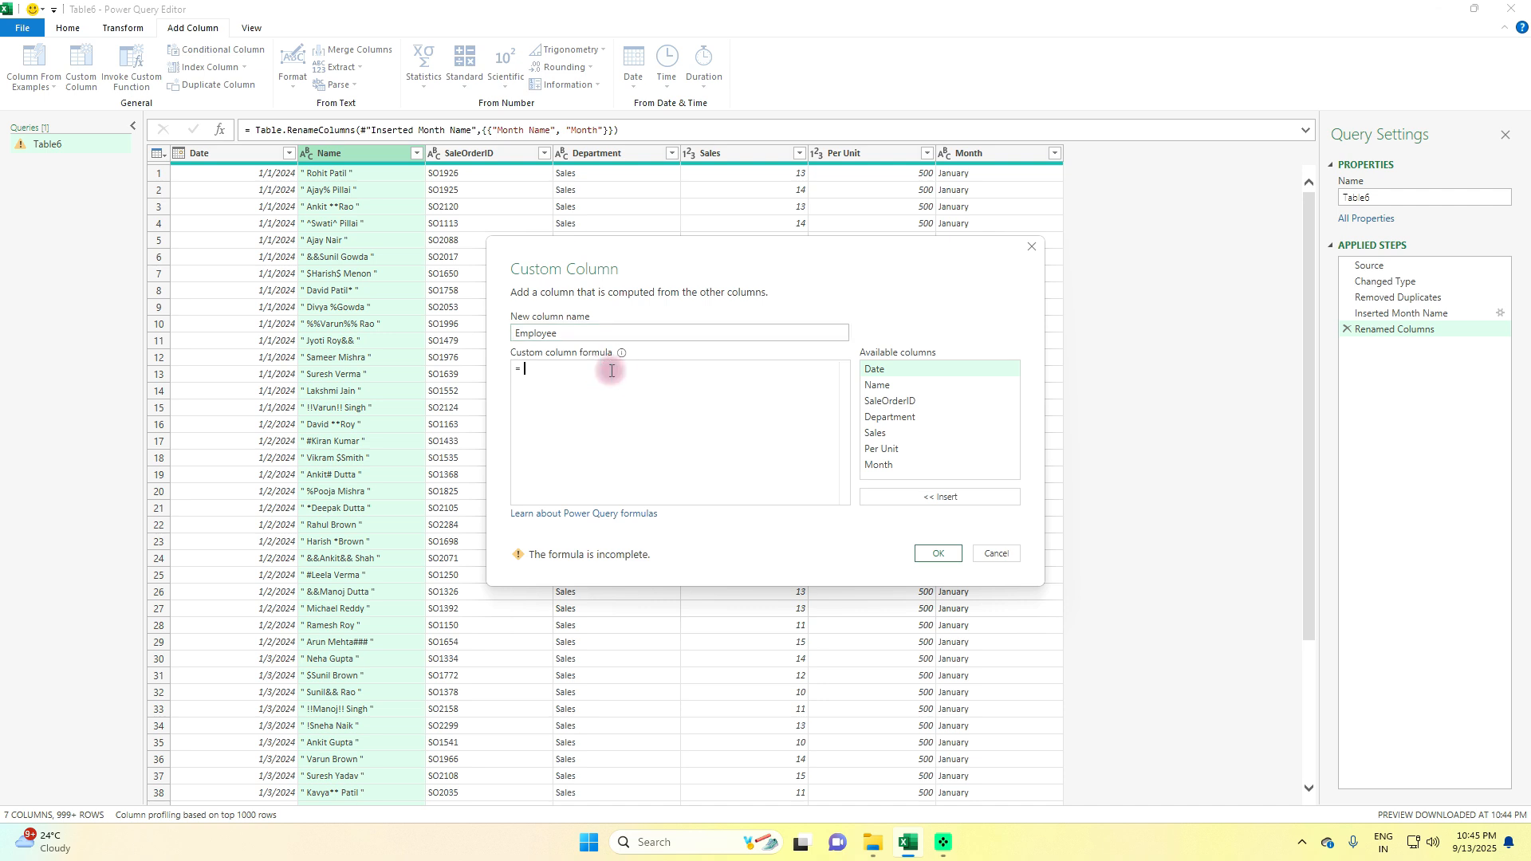
Create the Employee column with the formula Text.Remove([Name], {"""","!","@","#","$","%","^","&","*"})
type("Text.")
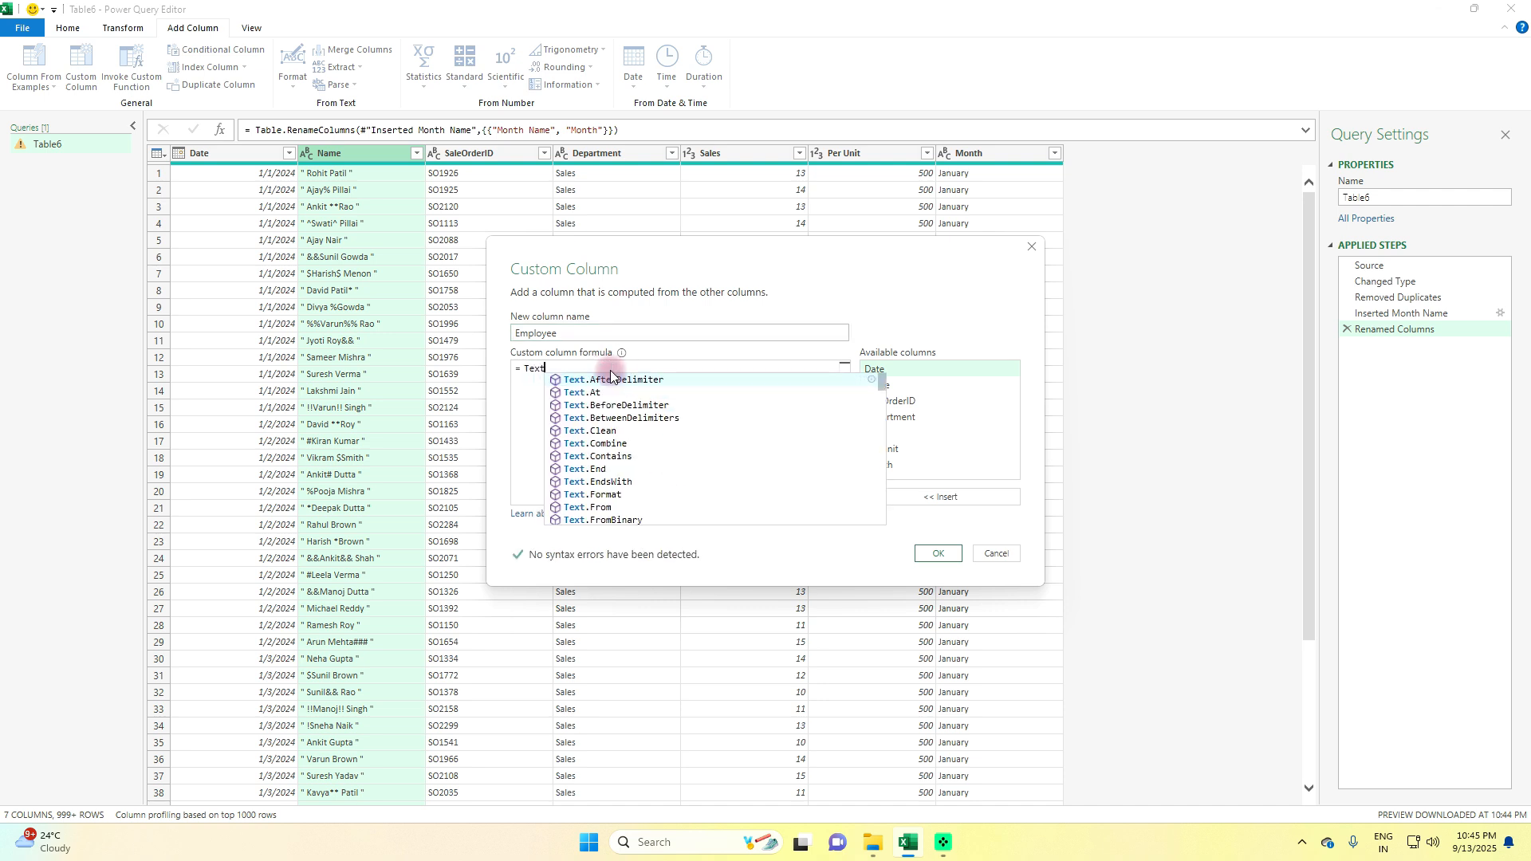
type("Remove")
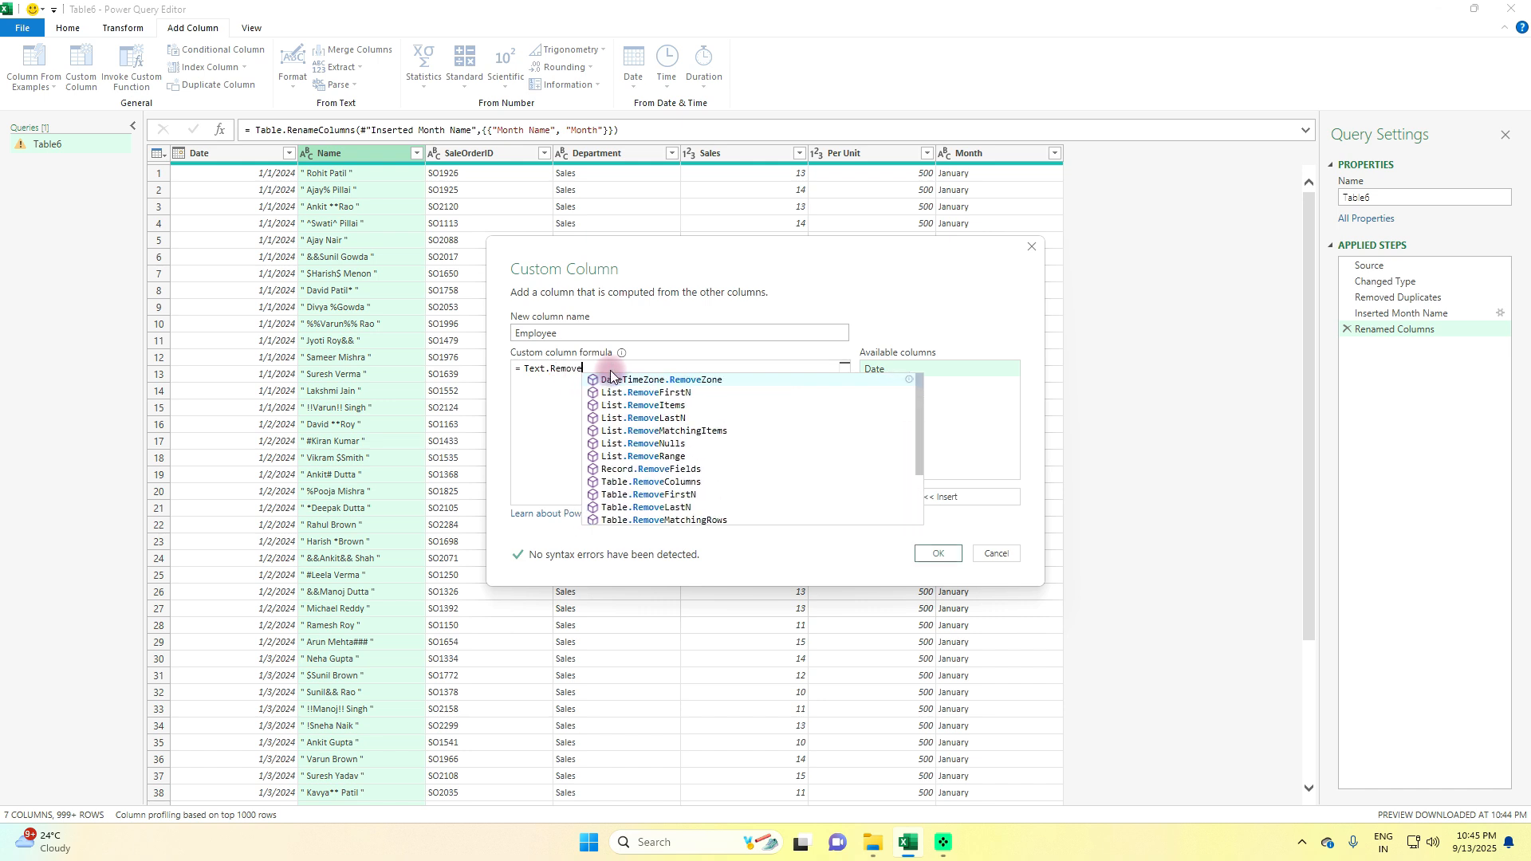
type("(")
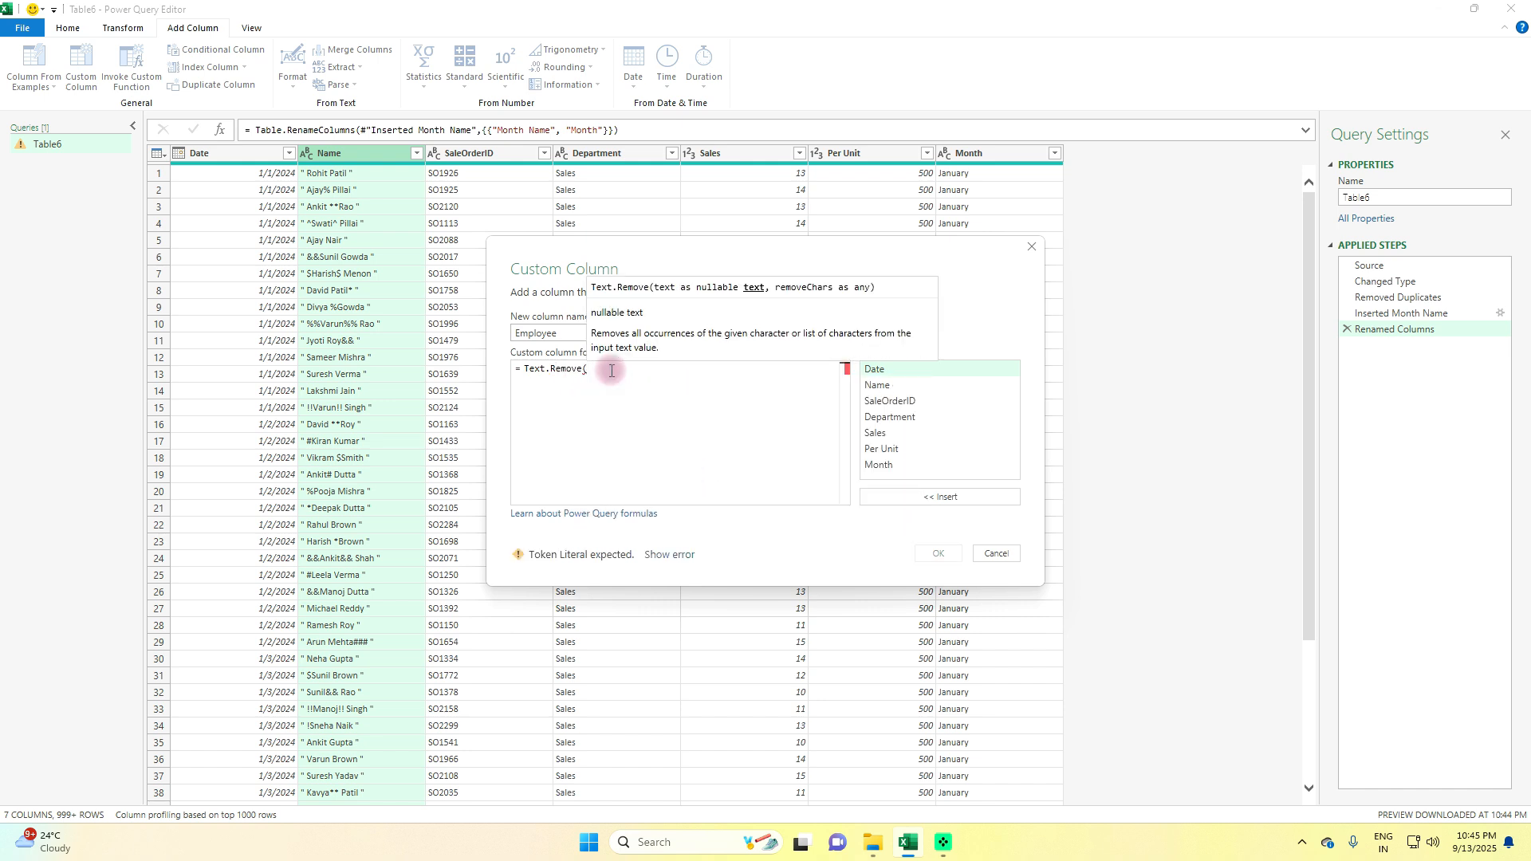
double_click(876, 385)
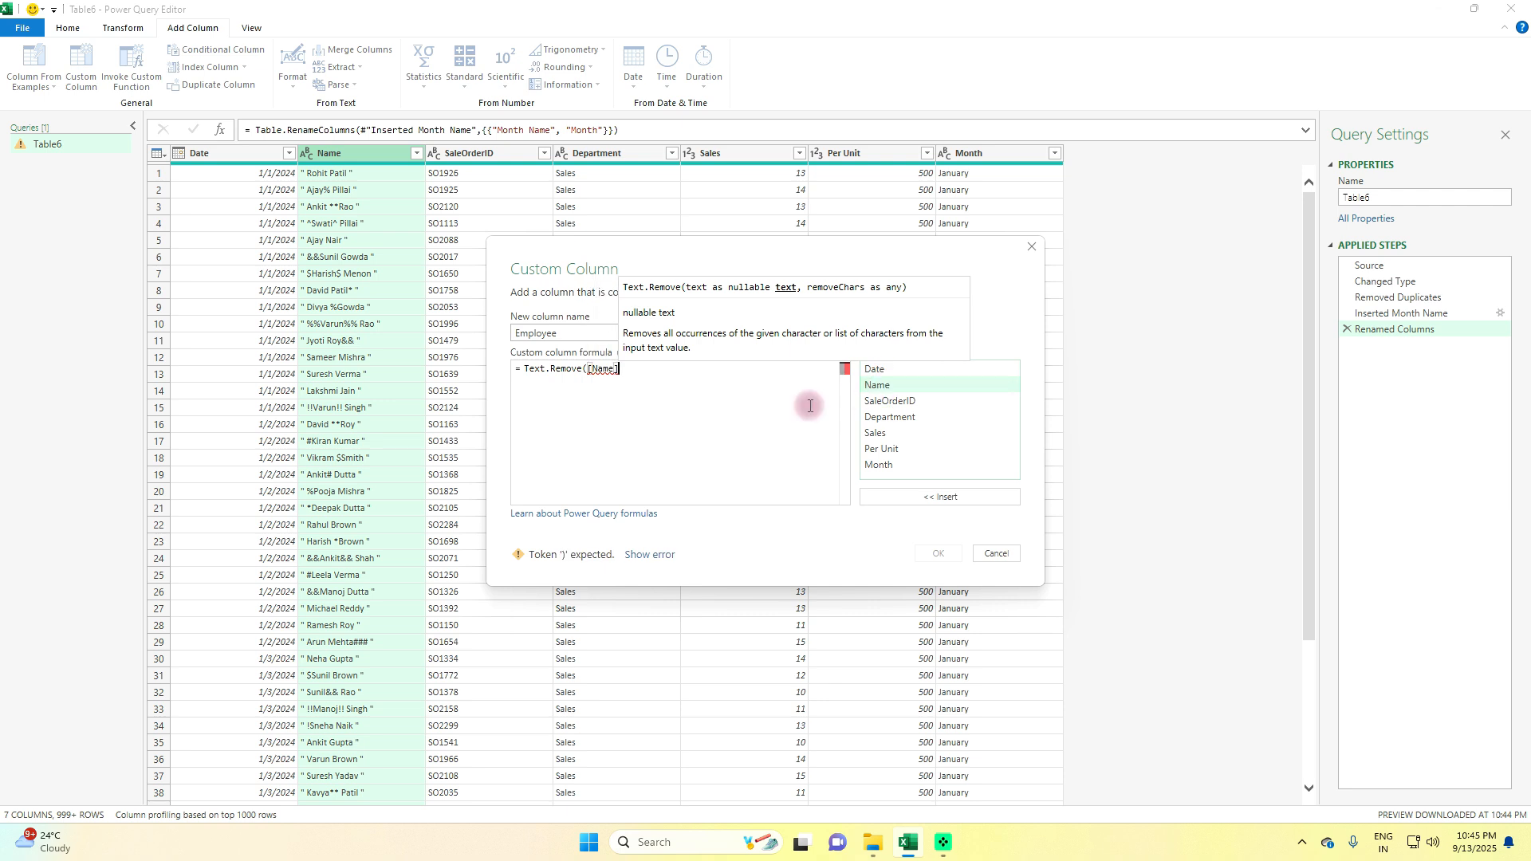
type(", {")
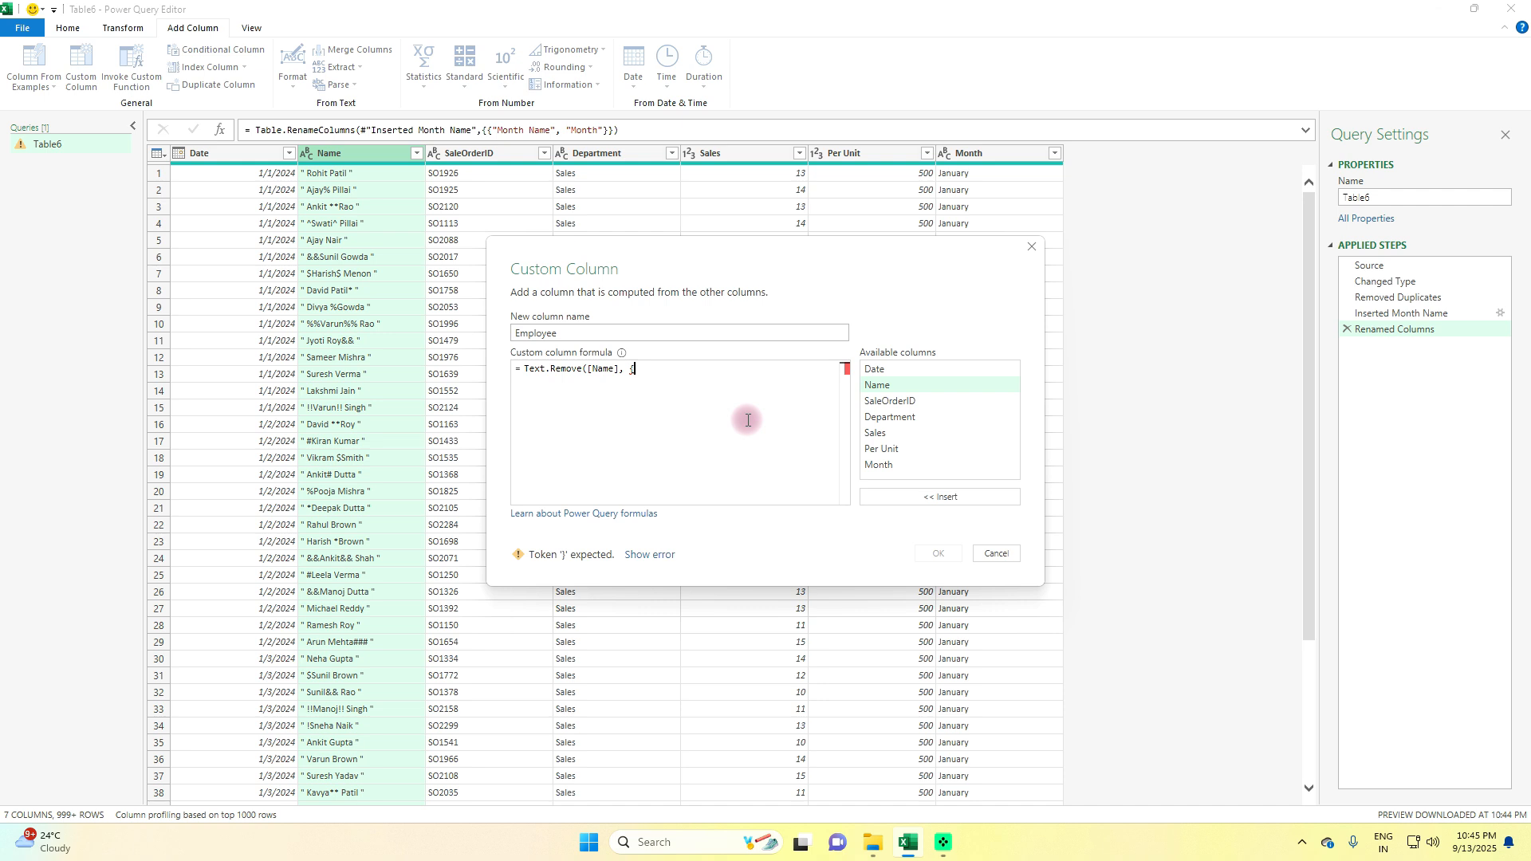
type("\"\"\"\",")
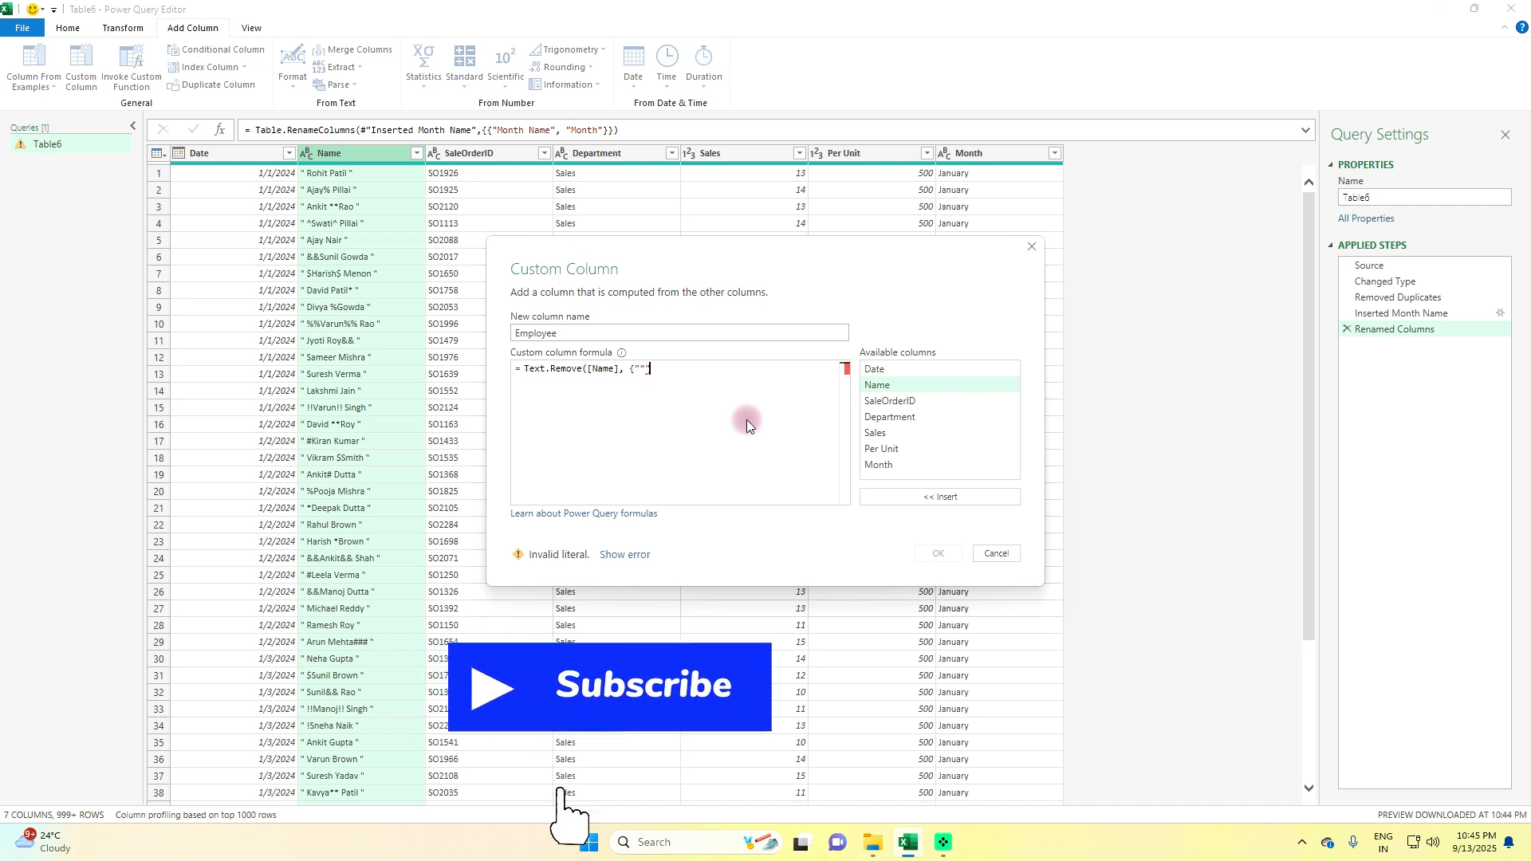
type("\"!\",")
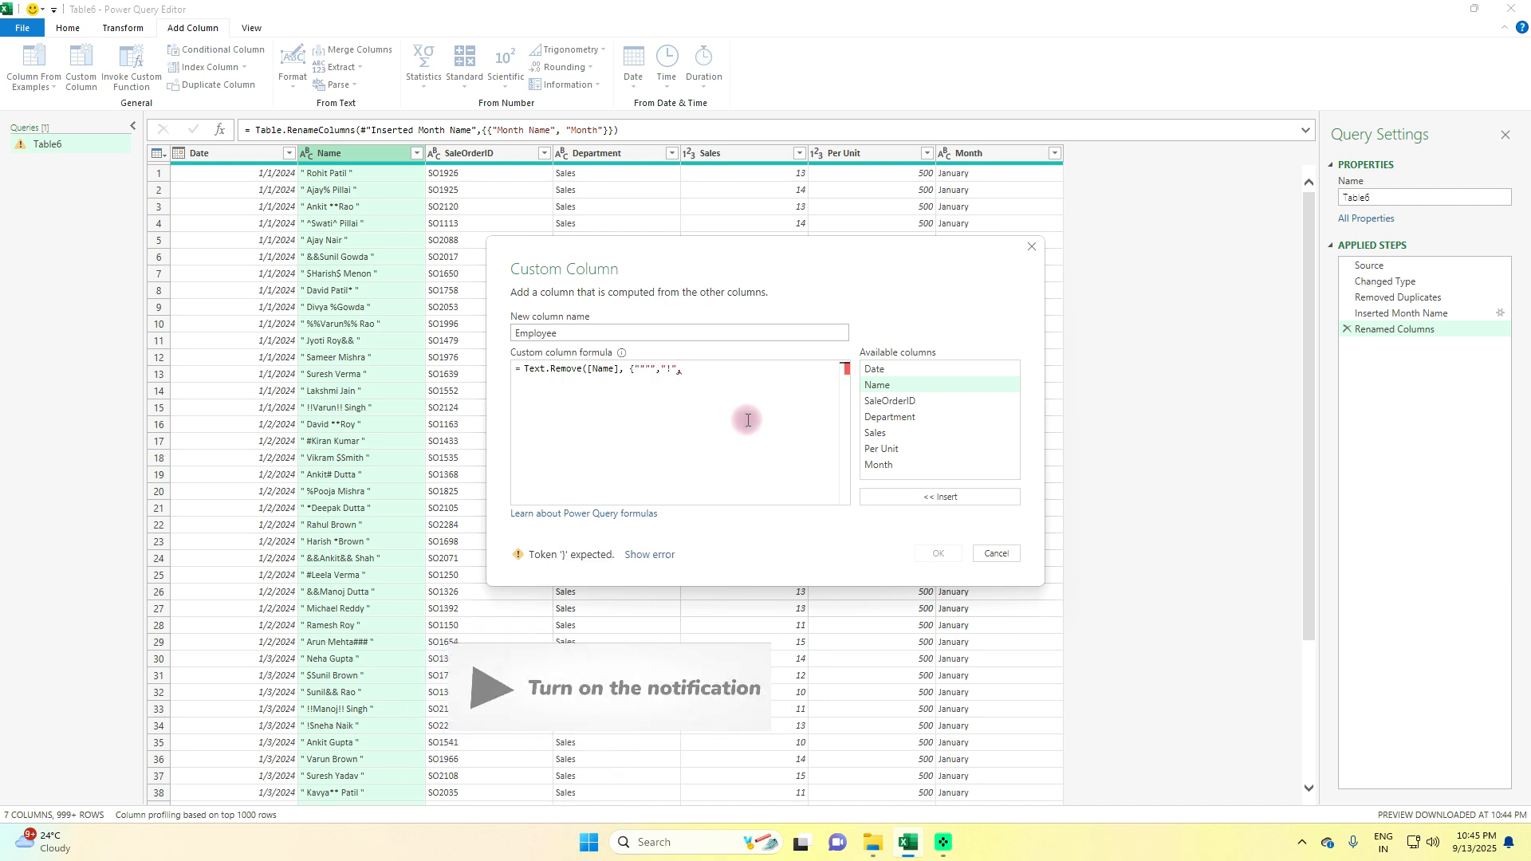
type("\"@\",\"#\",\"$\"")
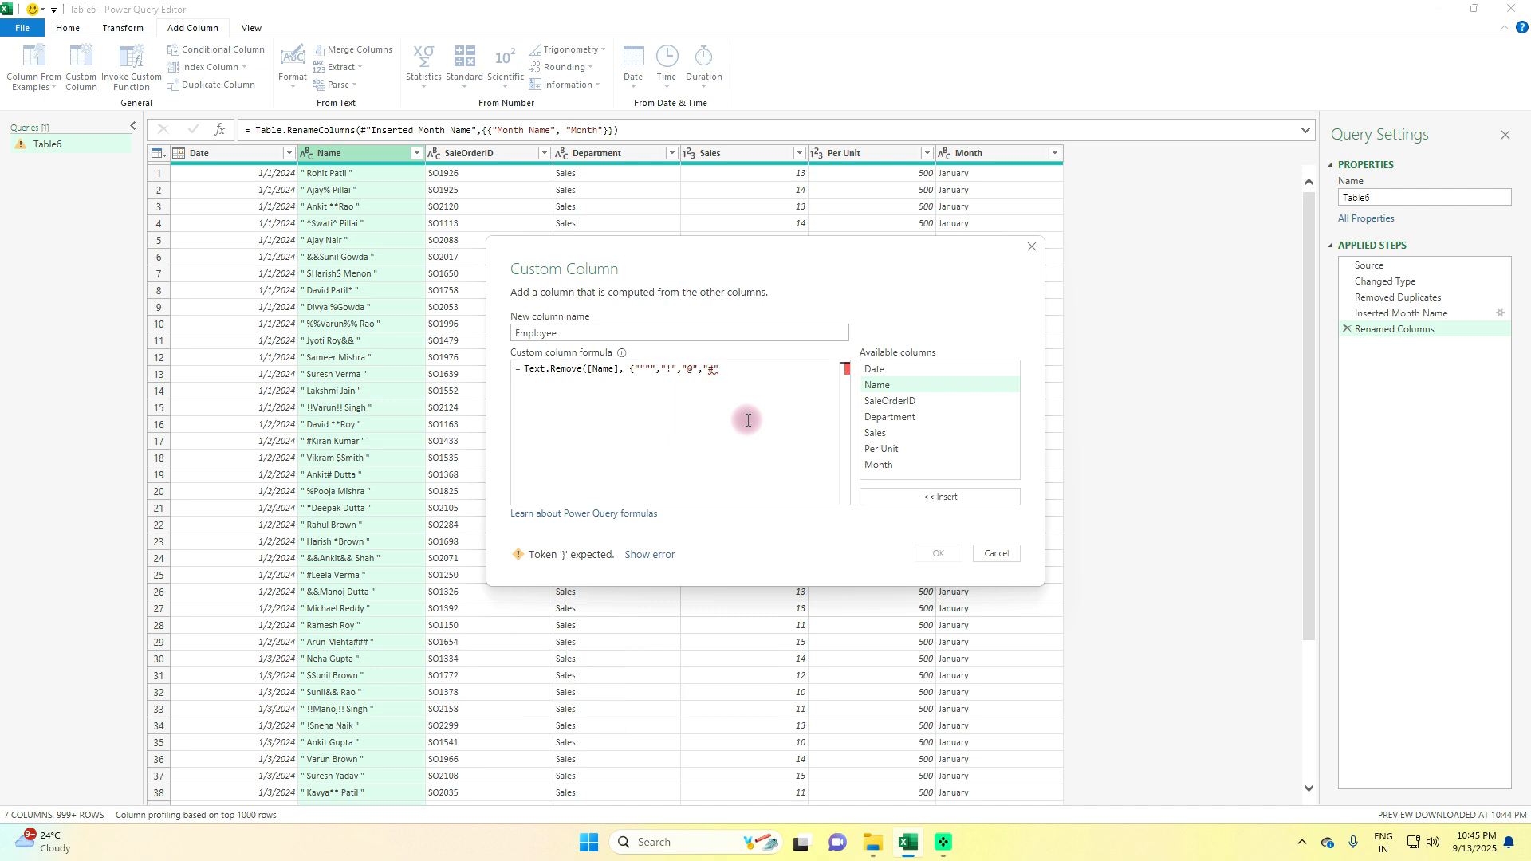
type(",\"%\",\"\"^\",\"&\",\"*\"})")
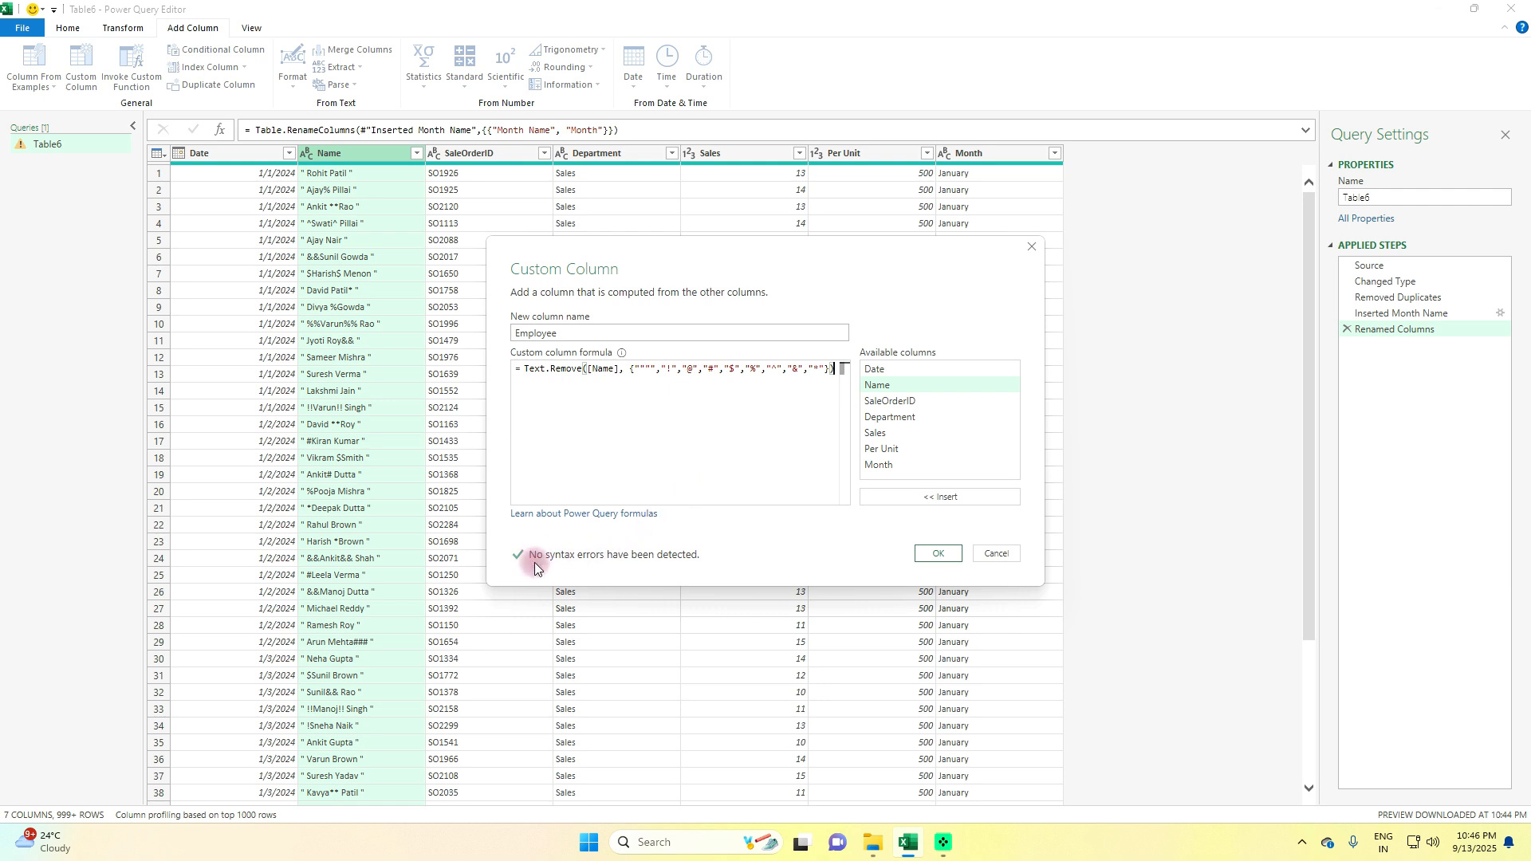
left_click(929, 552)
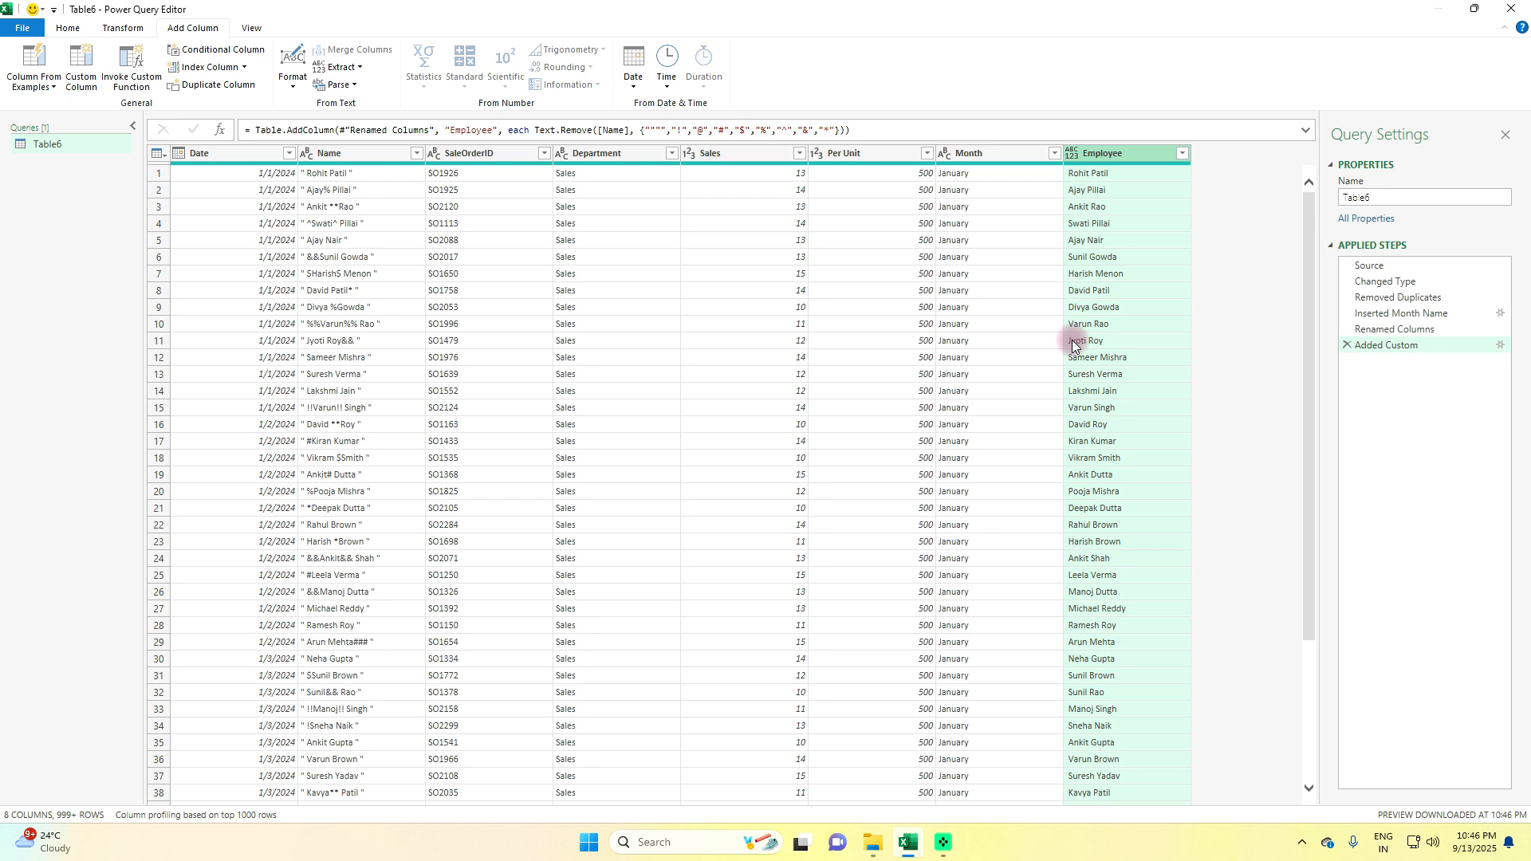
Trim the leading and trailing spaces from the text in the Employee column
right_click(1100, 157)
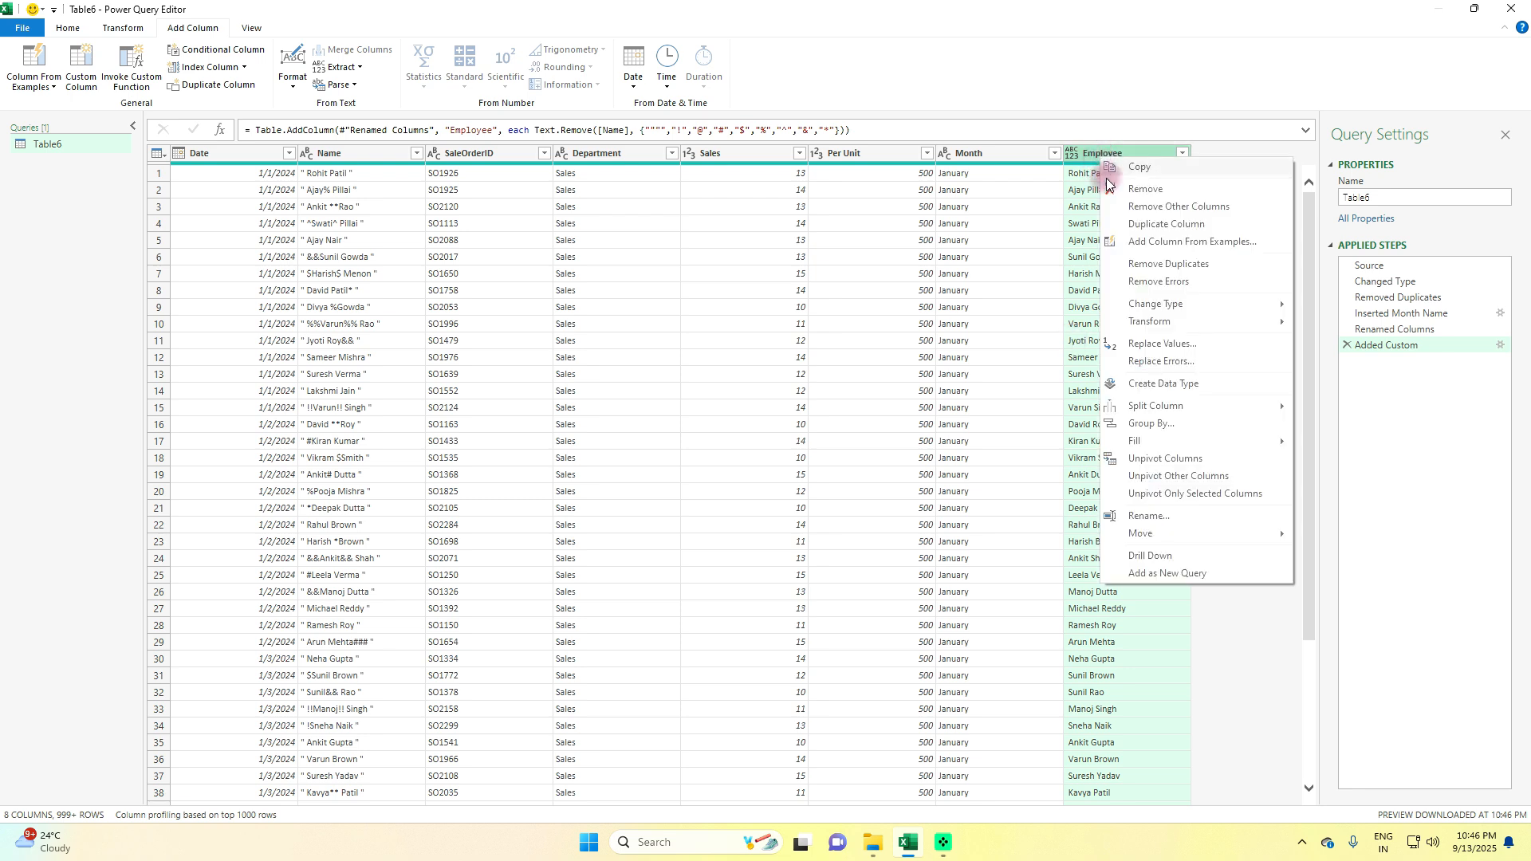
mouse_move(1268, 322)
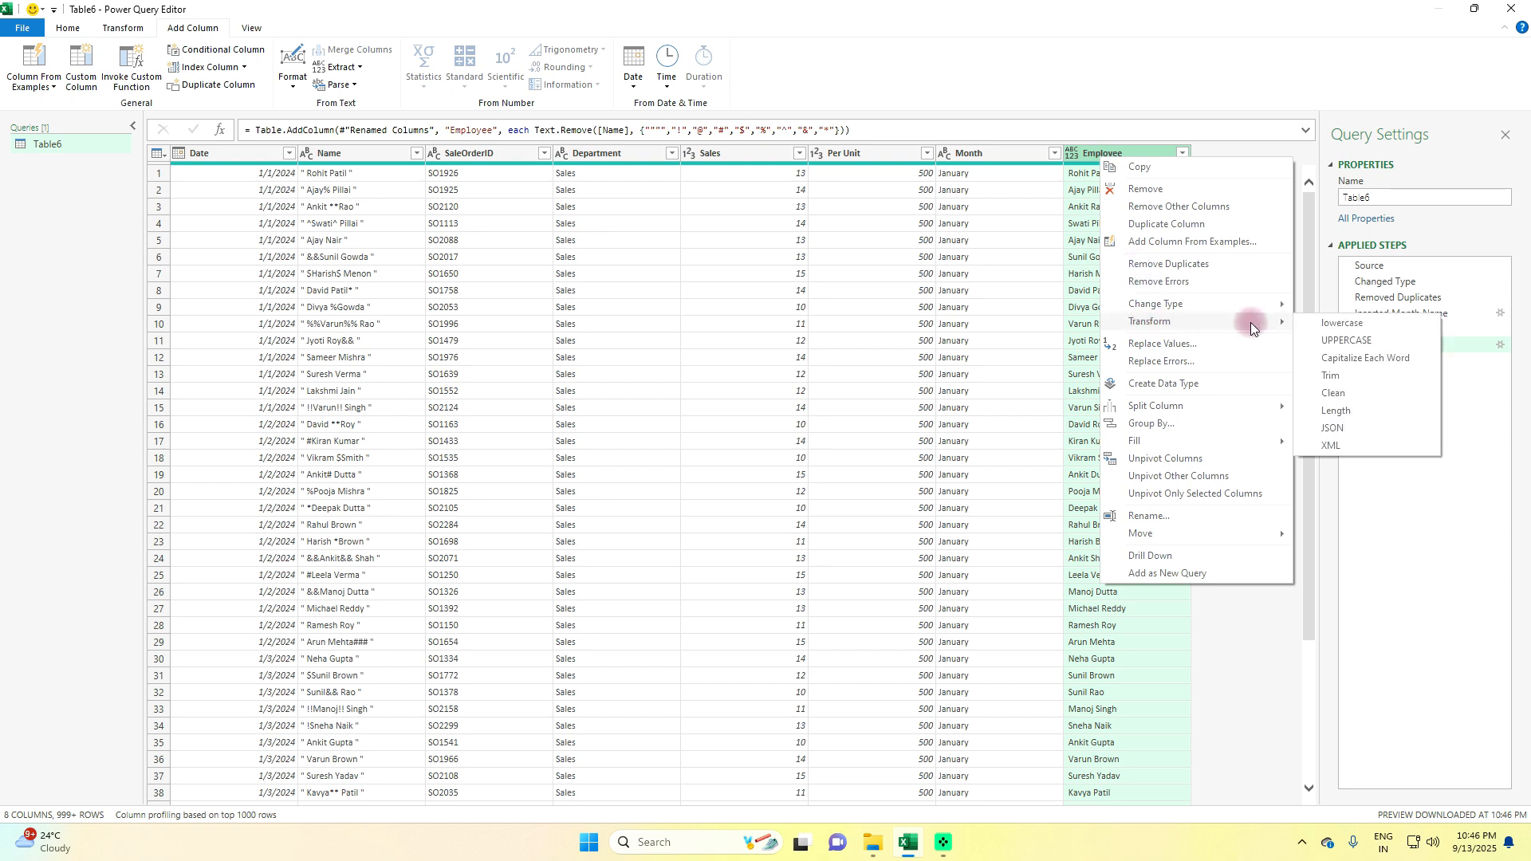
left_click(1337, 375)
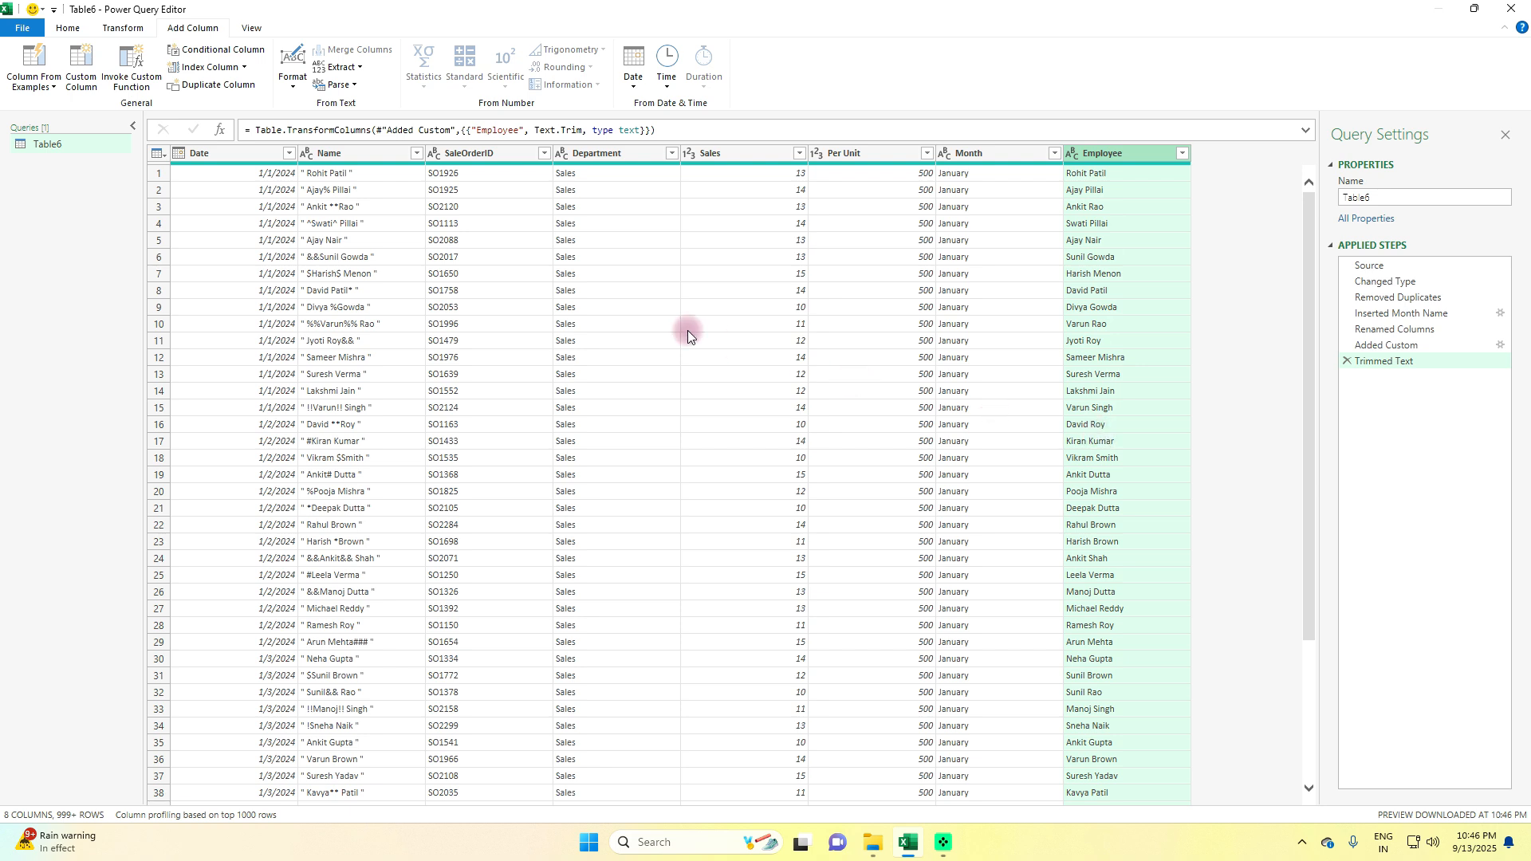
Remove the original Name column and move the Employee column to the first position, before Date
right_click(371, 155)
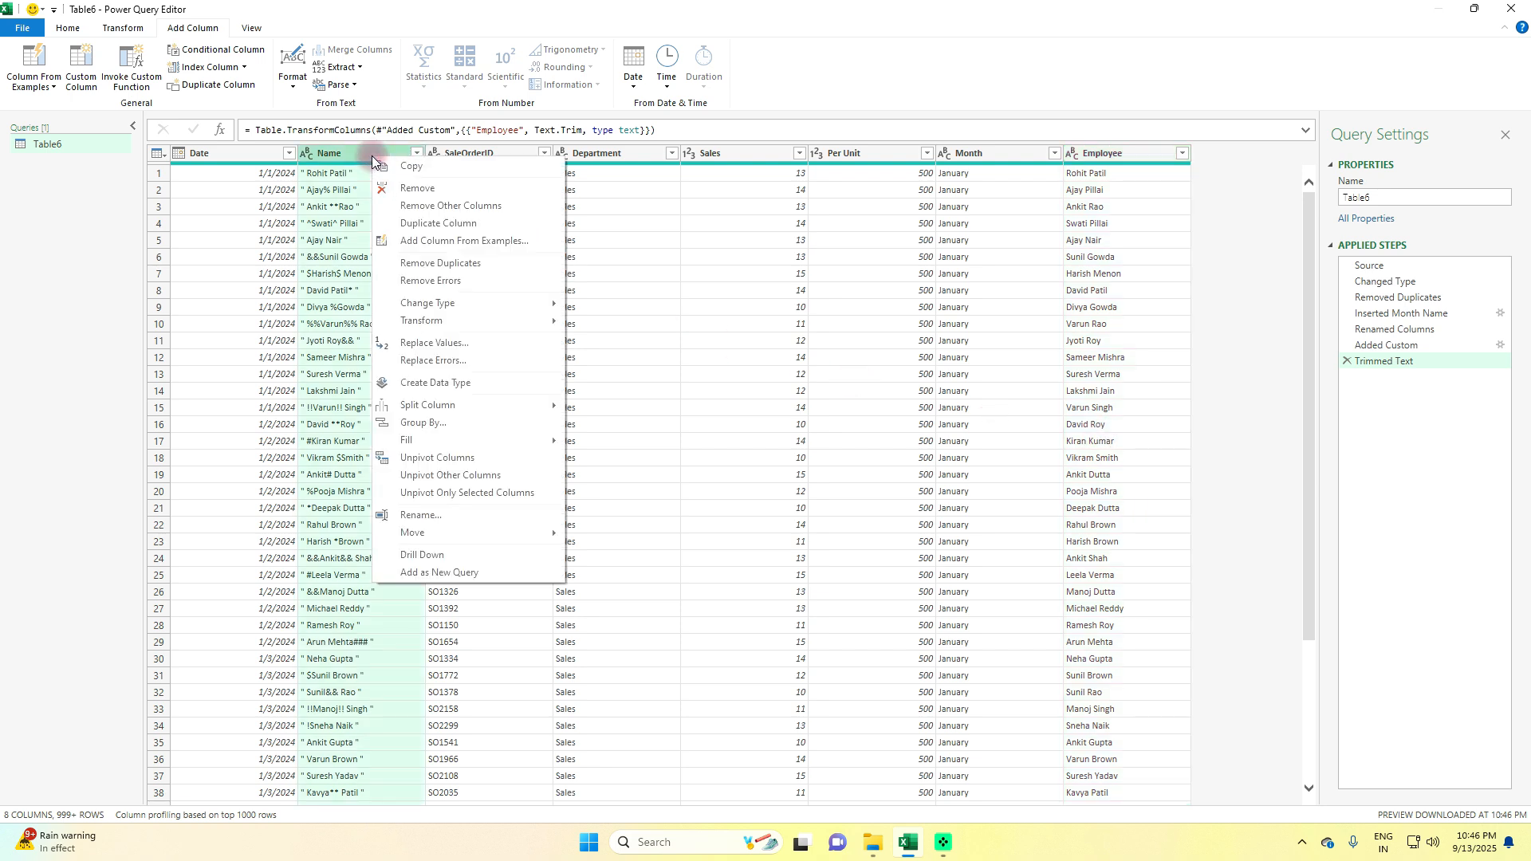
left_click(413, 189)
left_click_drag(978, 165, 179, 223)
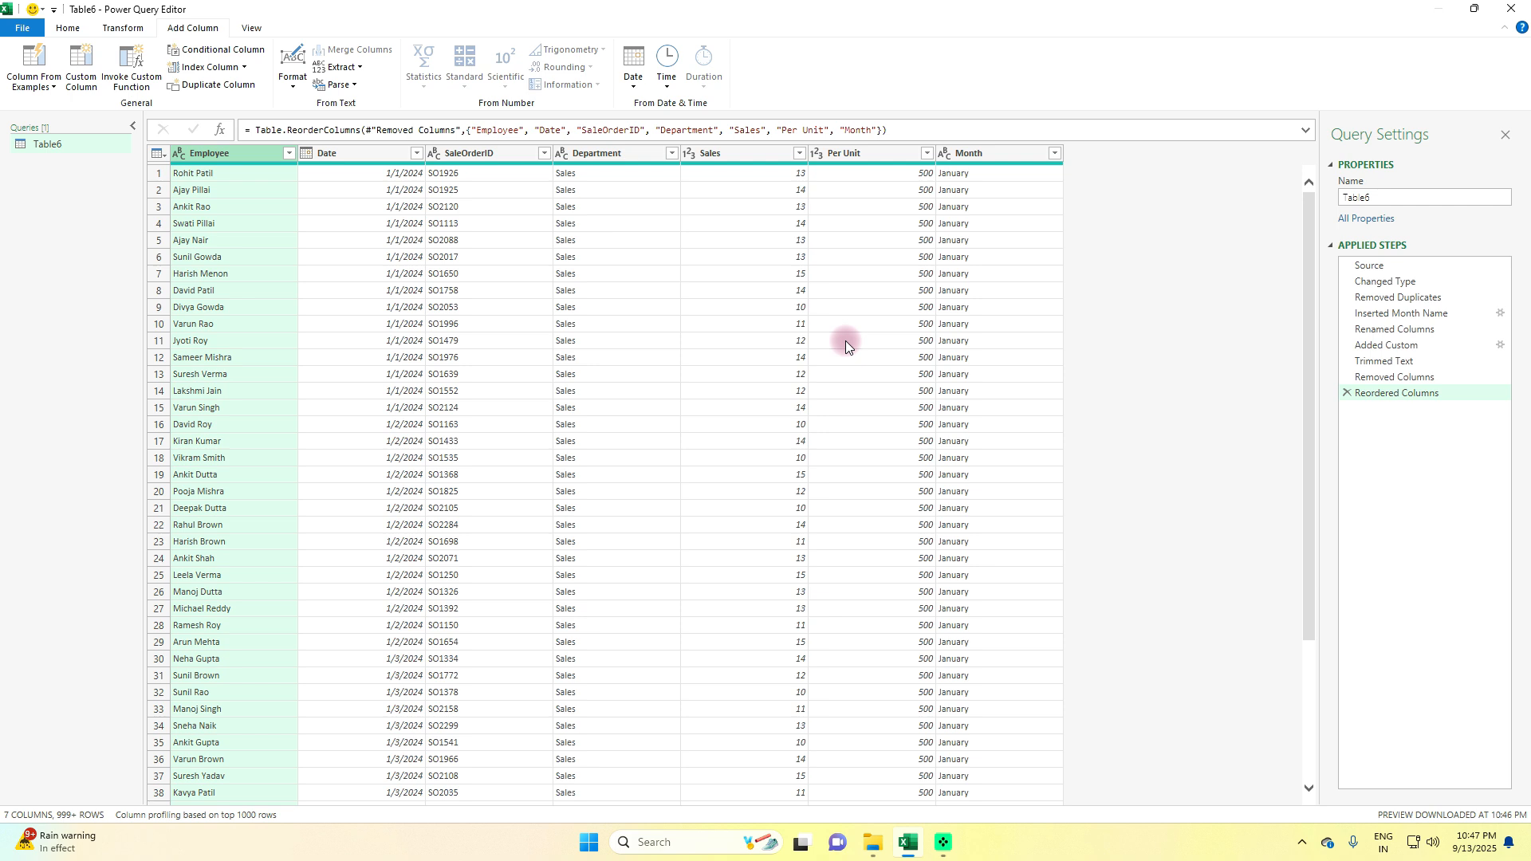
Add a column that multiplies the Sales column by the Per Unit column
left_click(771, 156)
left_click(849, 154, "ctrl")
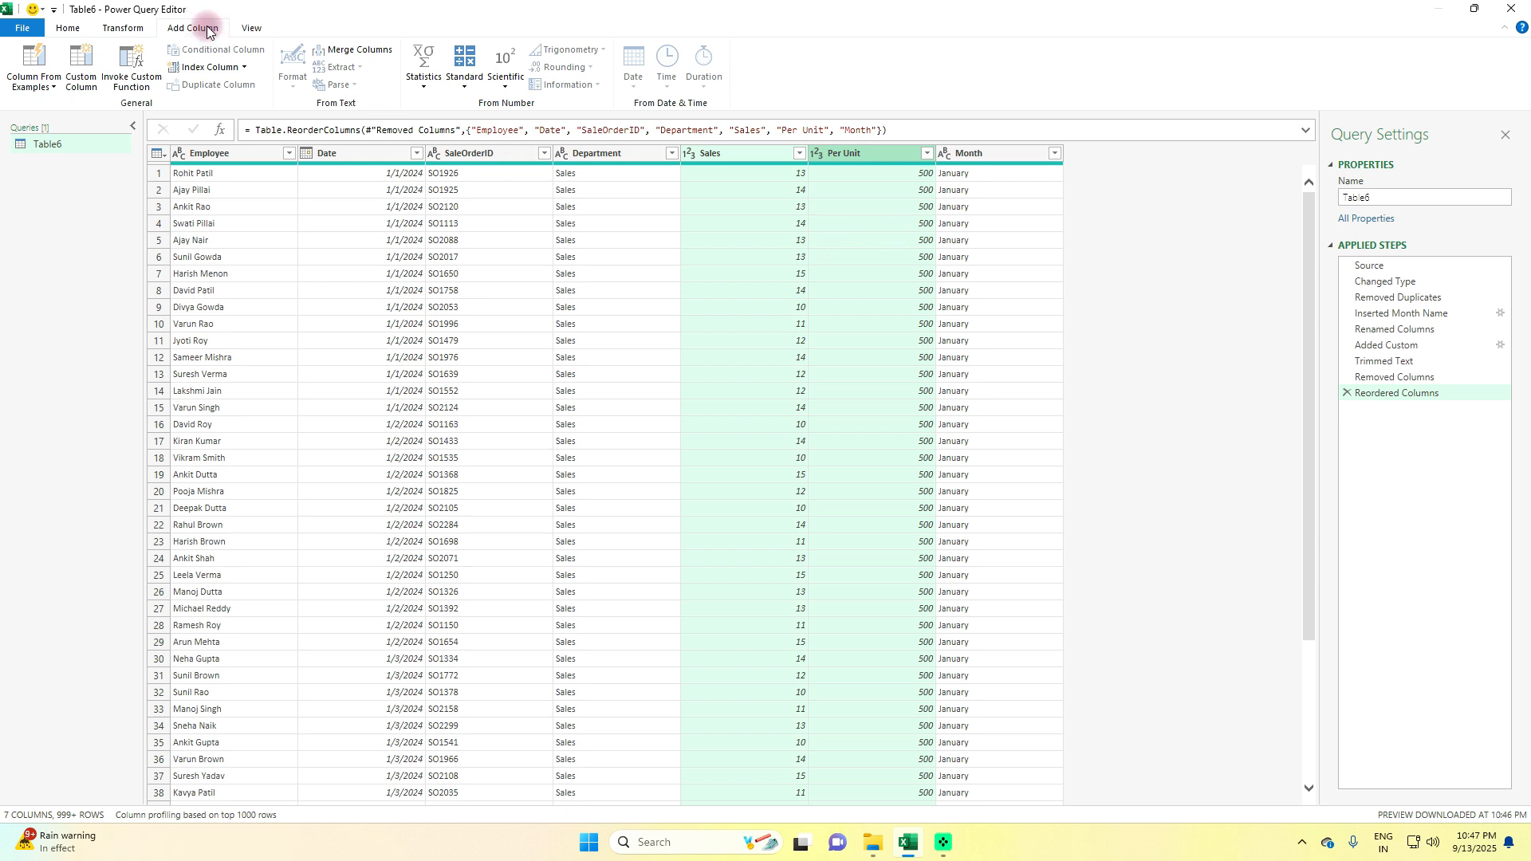
left_click(466, 85)
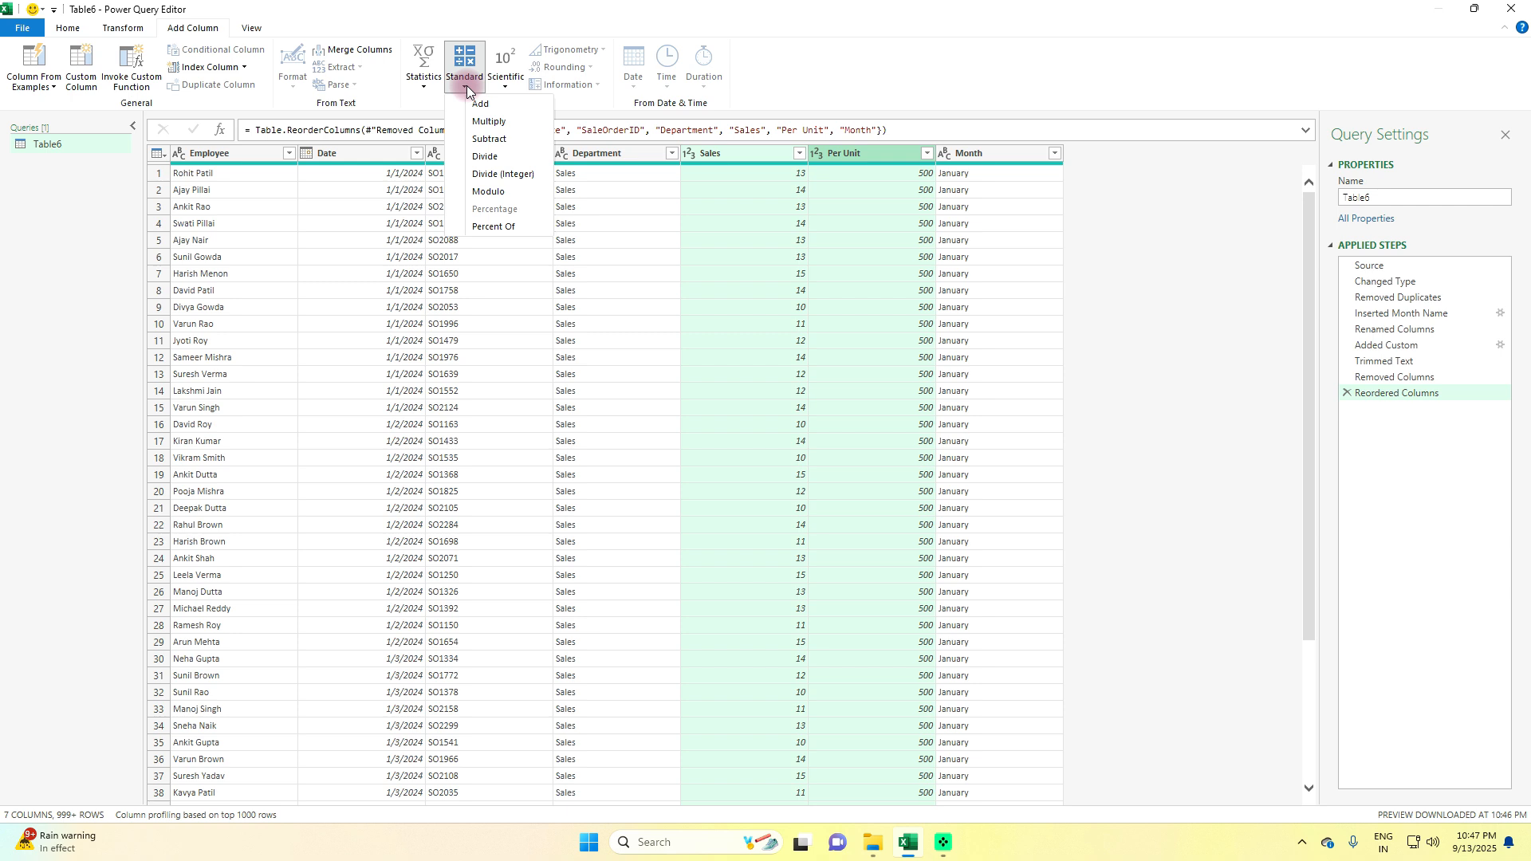
left_click(489, 122)
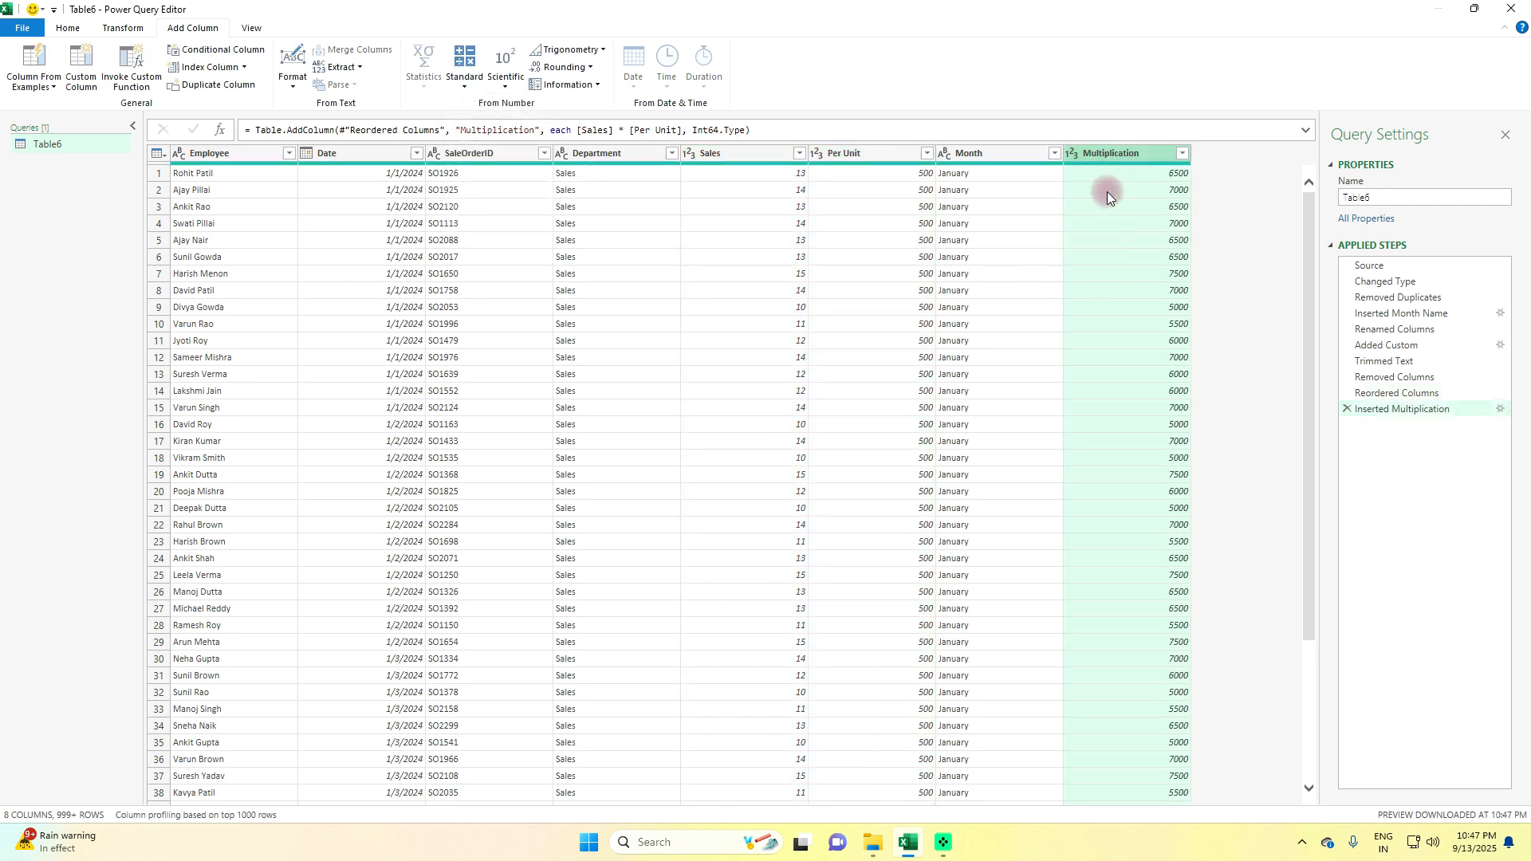
Rename the new multiplication column as Sales Value
double_click(1118, 152)
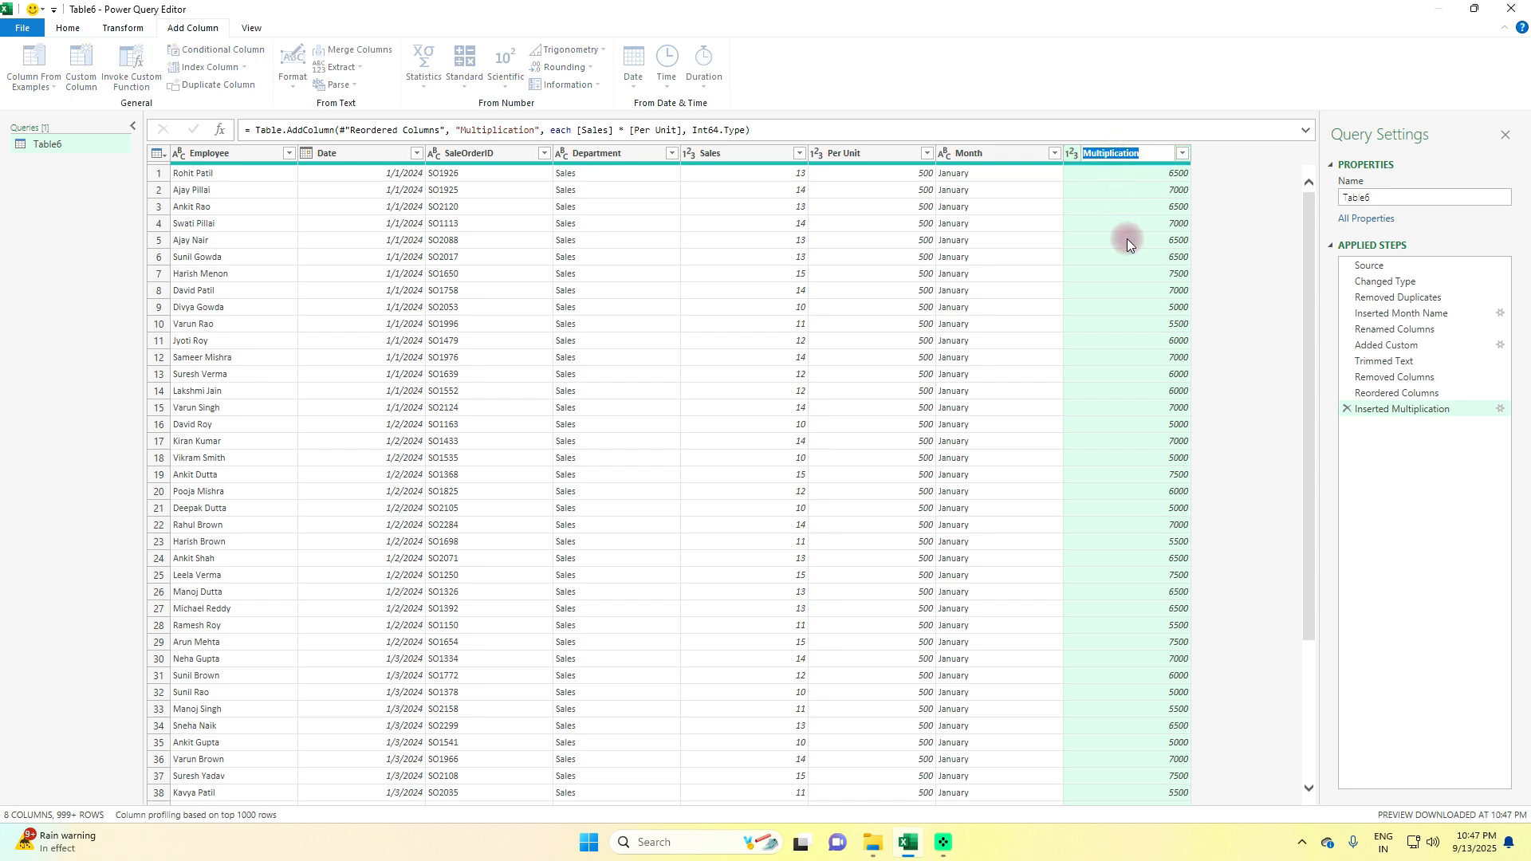
type("Sales Value")
key("Return")
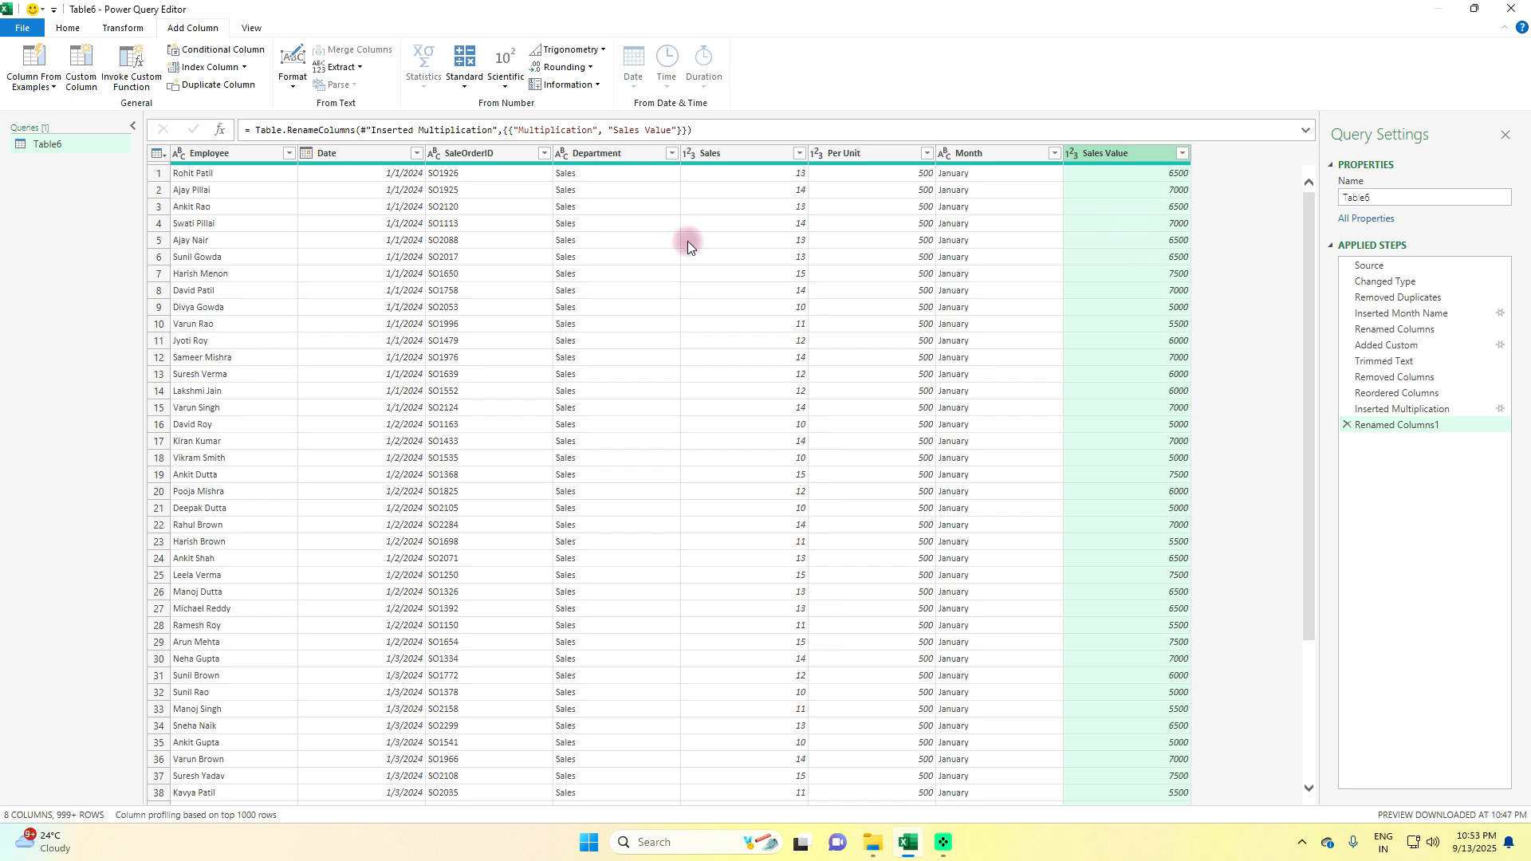
Make a copy of the Table6 query and rename the copy as Month Wise
right_click(34, 147)
left_click(60, 156)
right_click(67, 193)
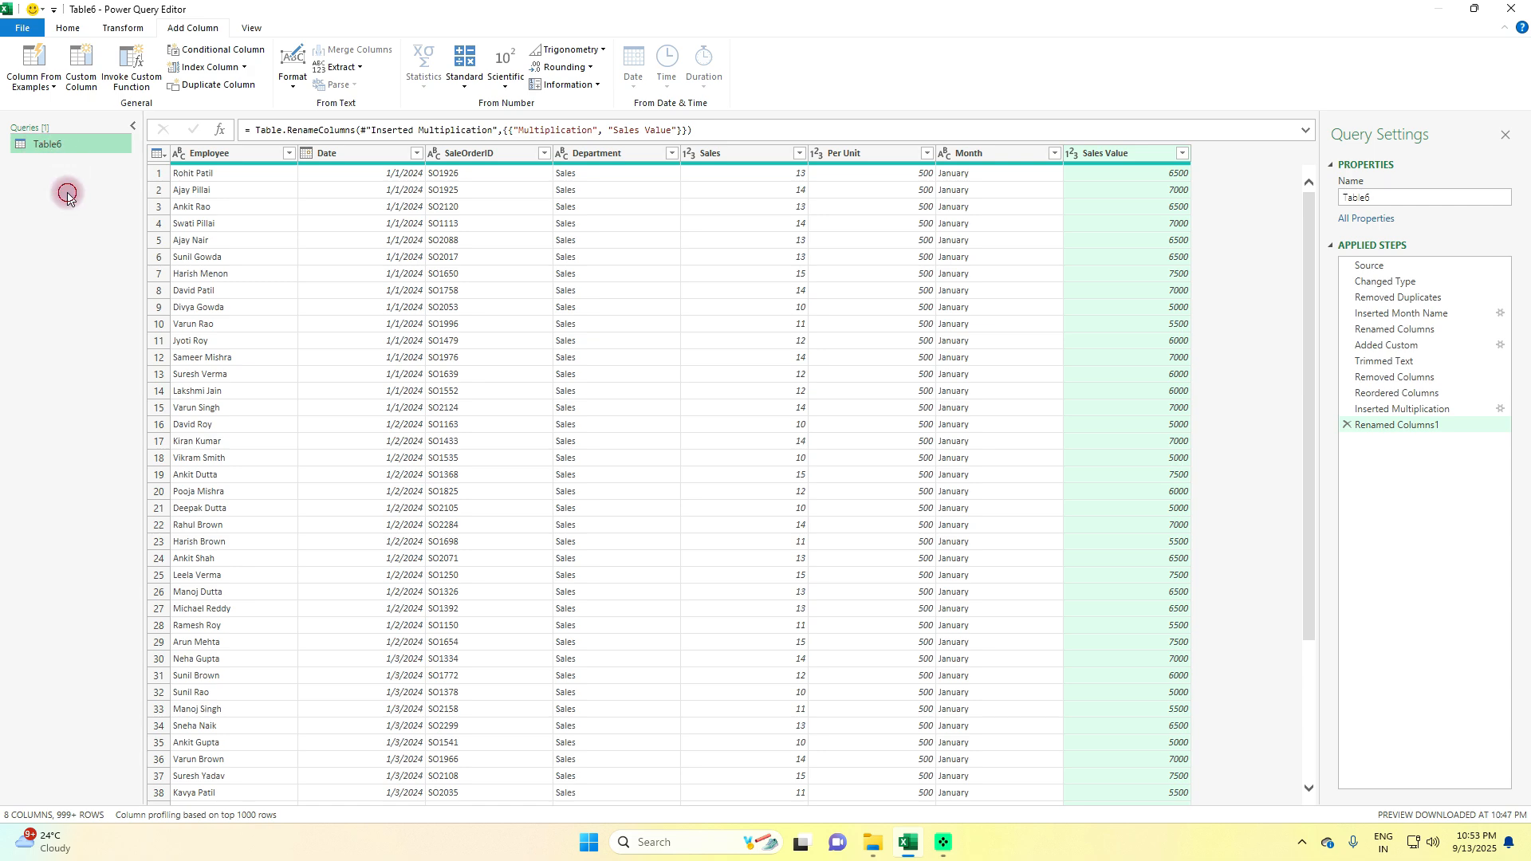
key("ctrl+v")
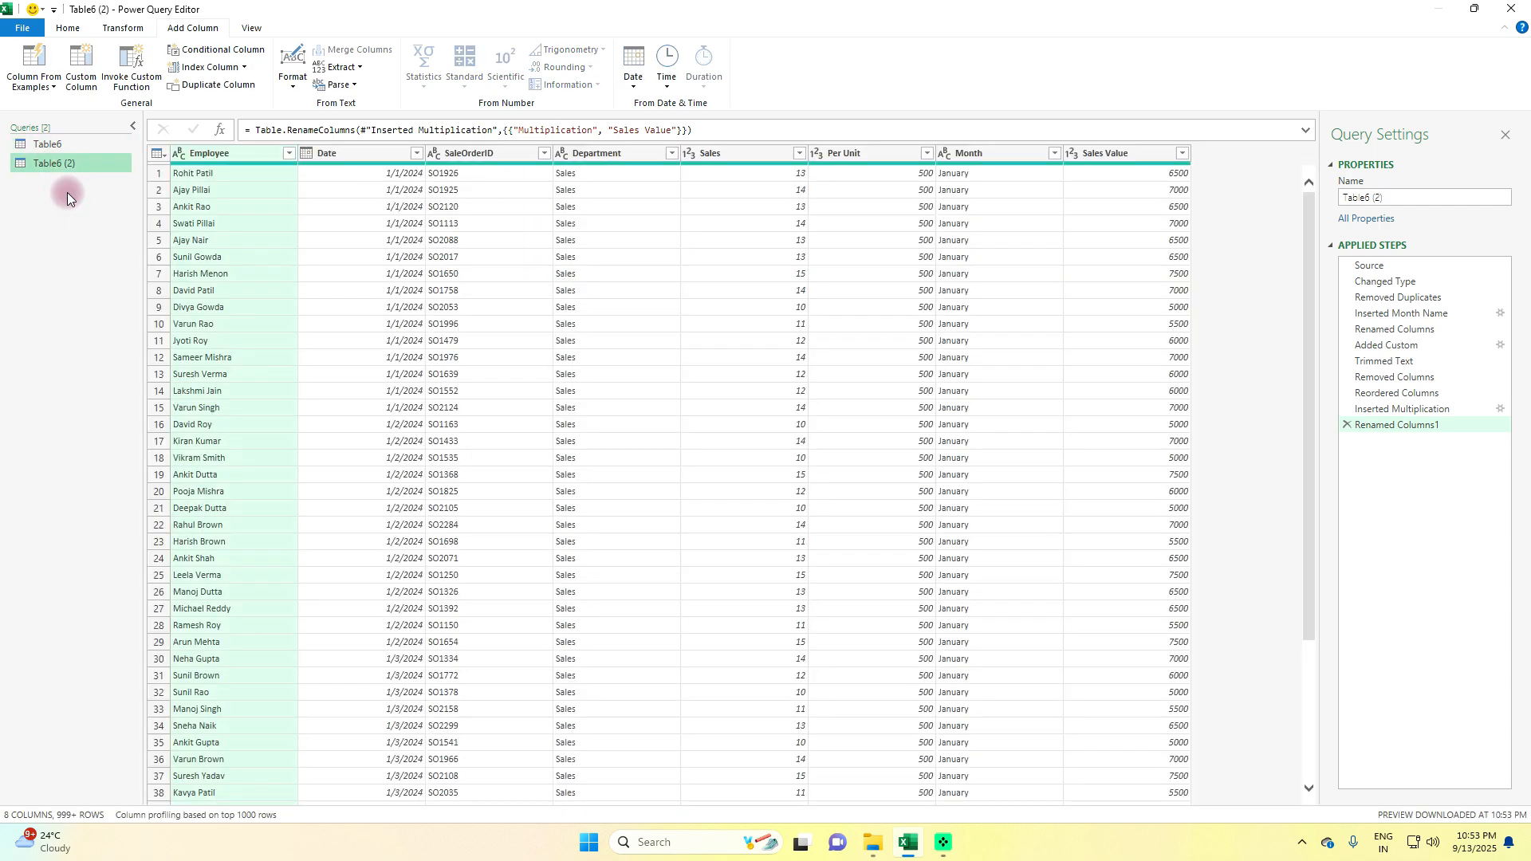
key("F2")
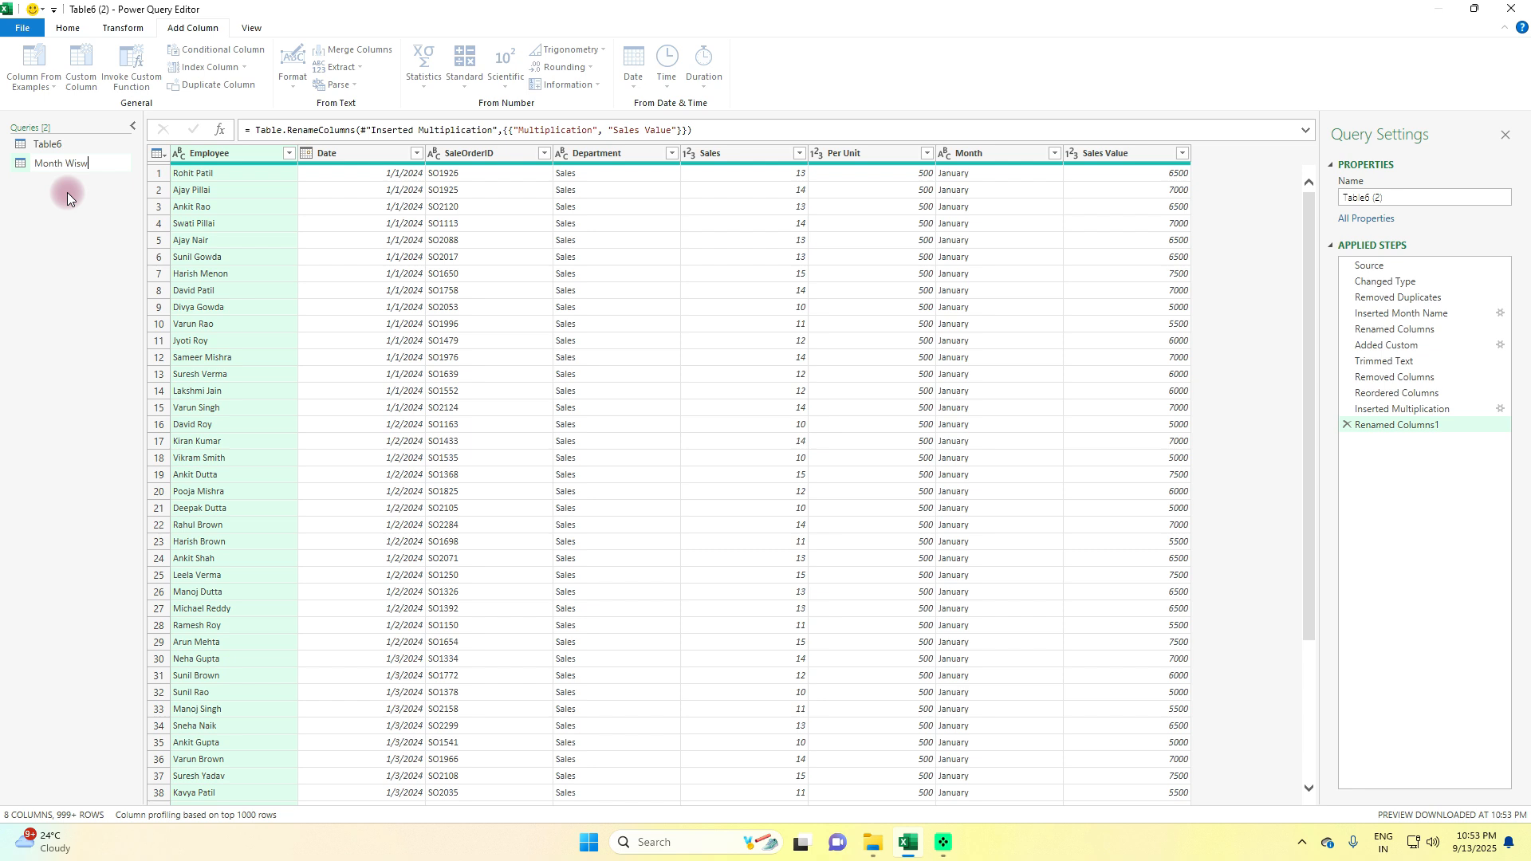
key("Return")
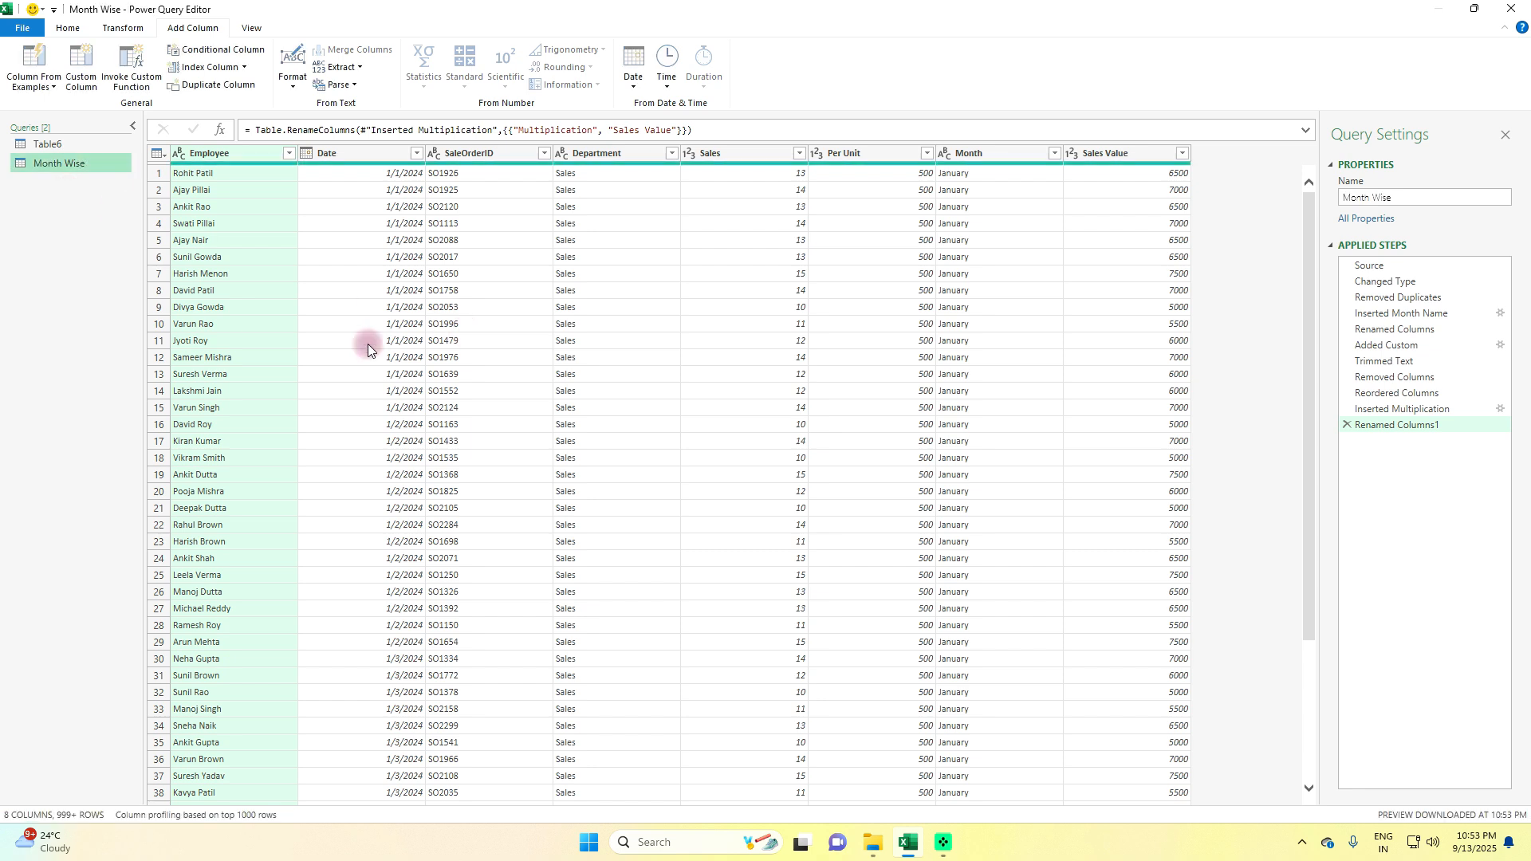
Start an advanced Group By on the Month Wise query, with Month as the grouping column
left_click(67, 35)
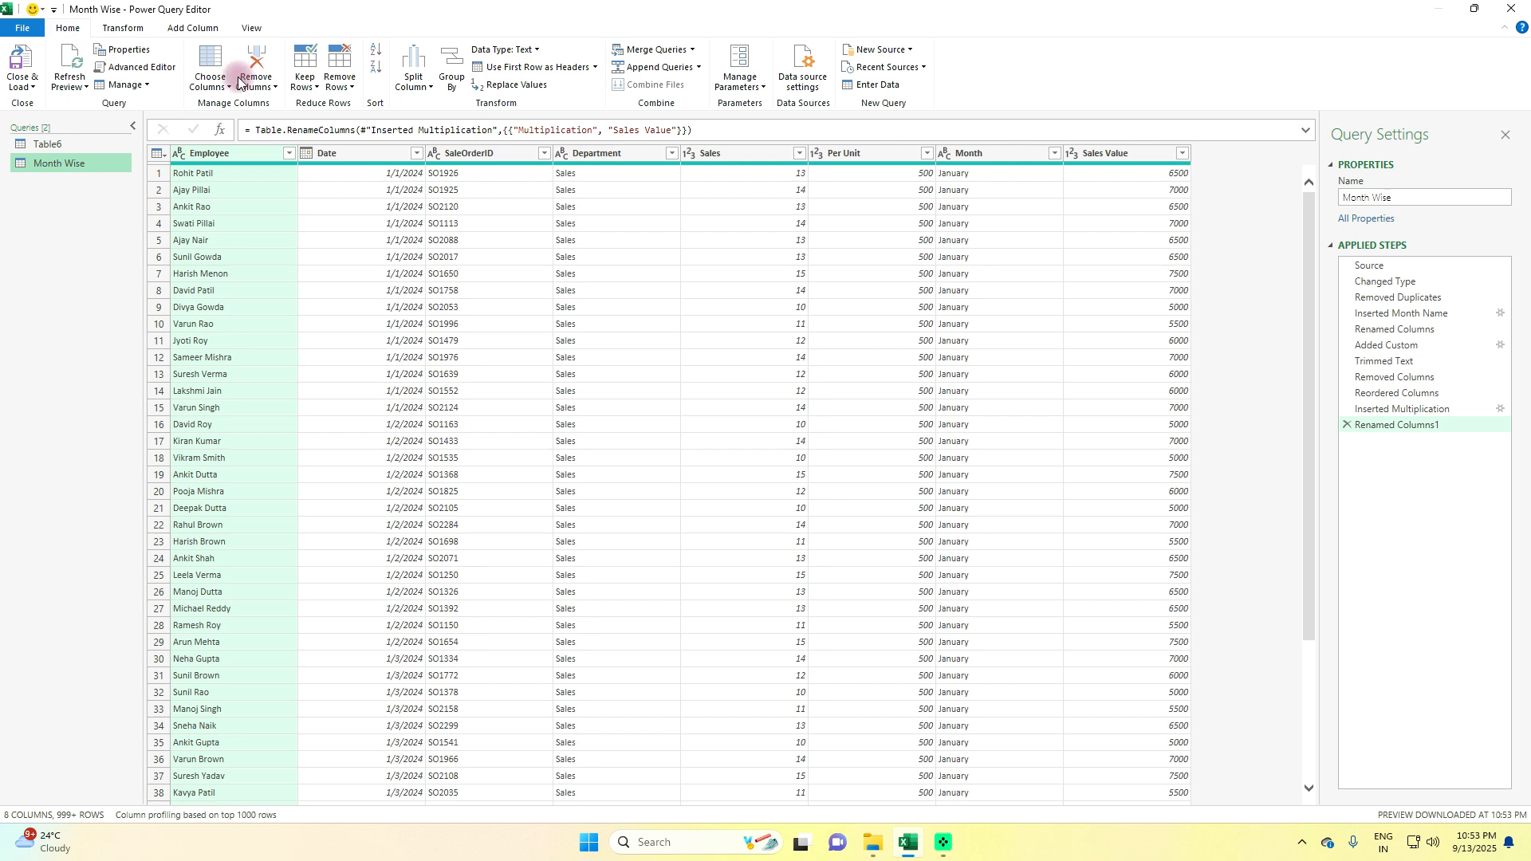
left_click(452, 74)
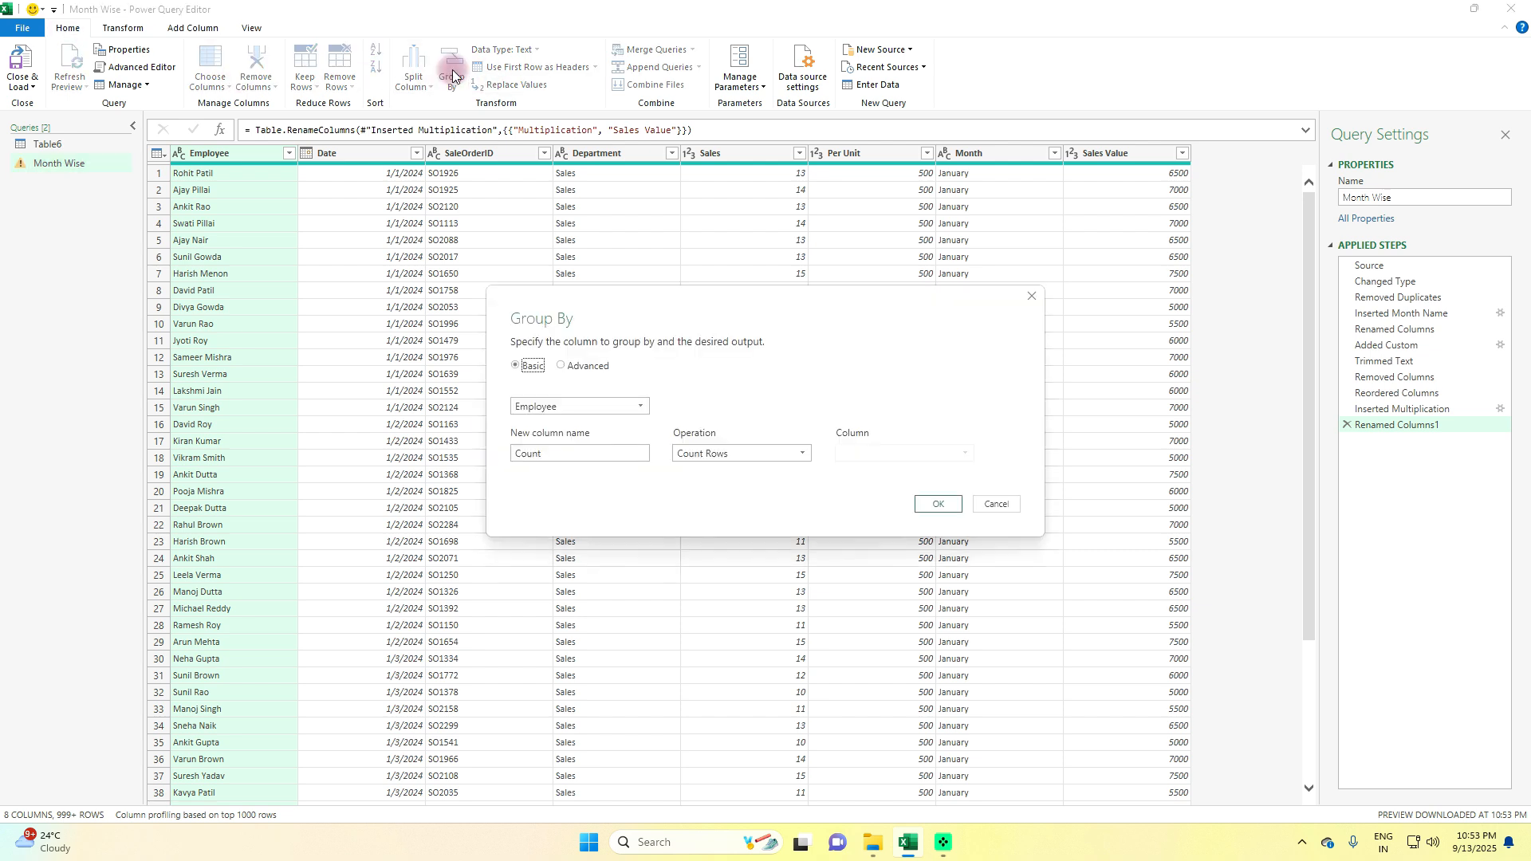
left_click(561, 367)
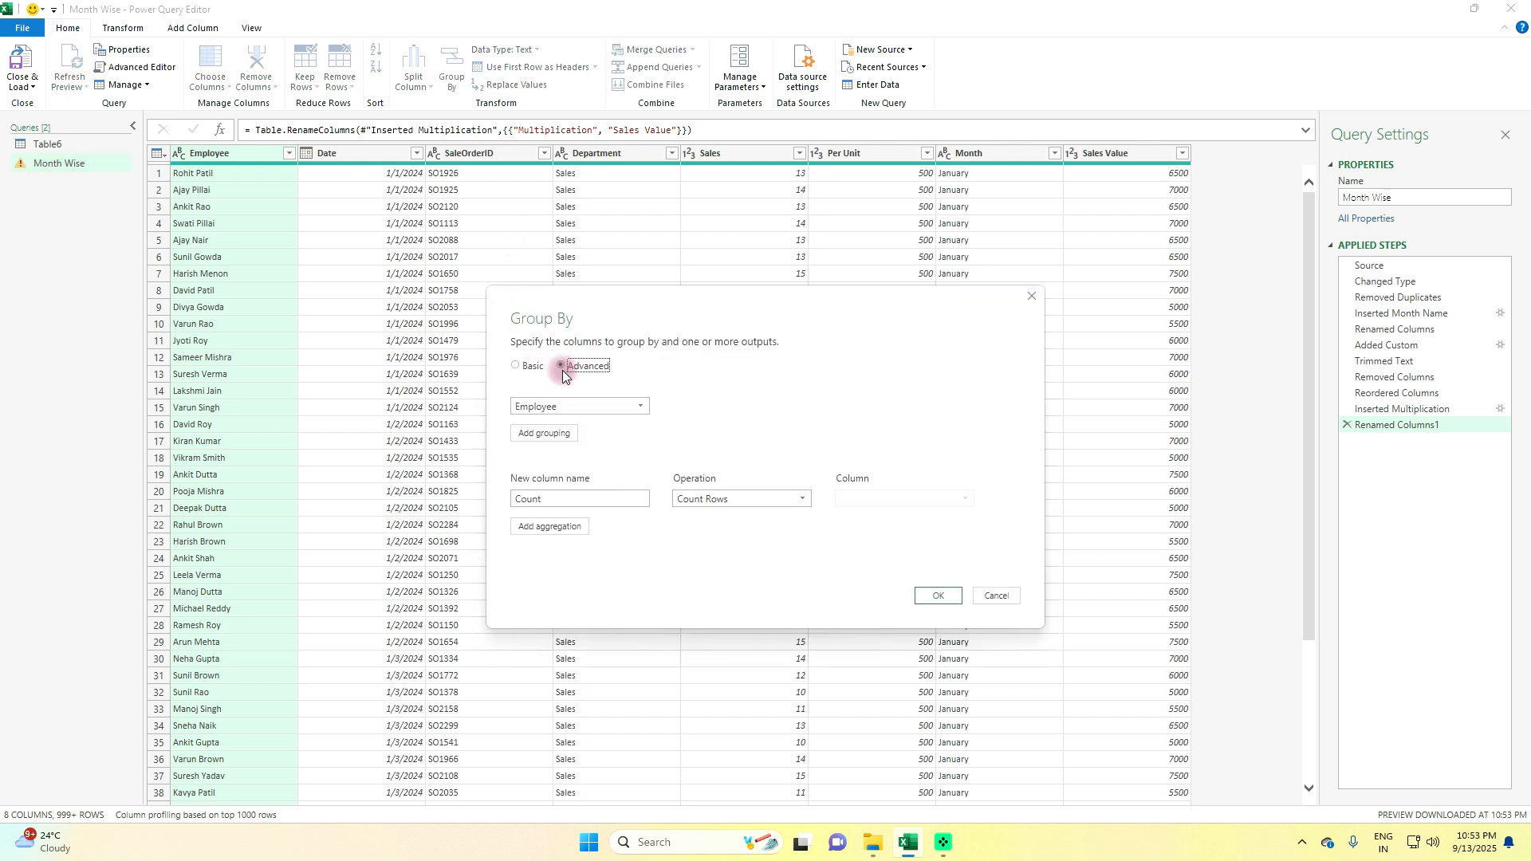
left_click(640, 406)
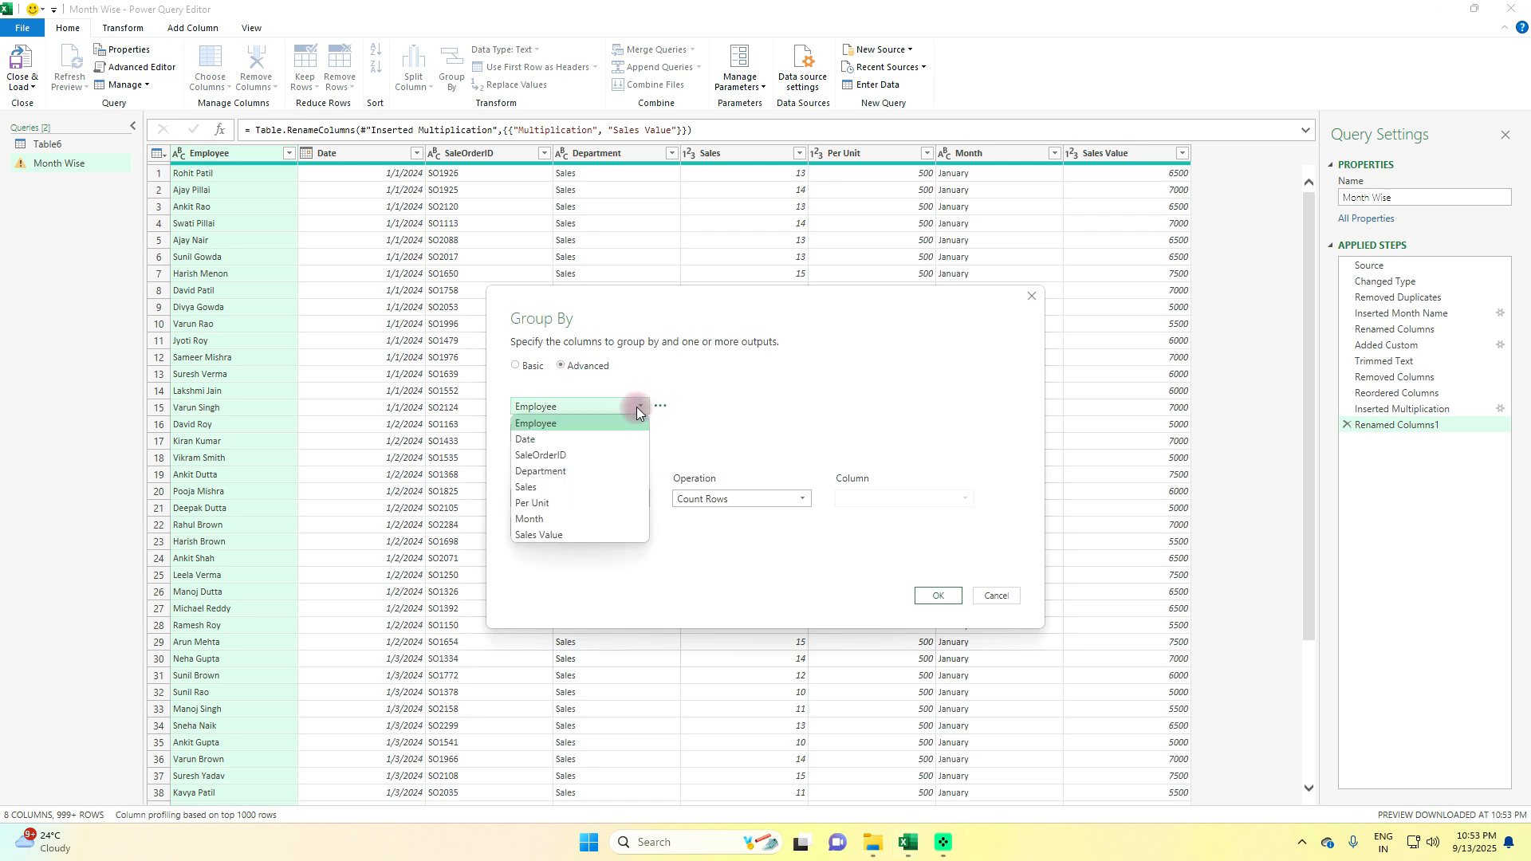
left_click(567, 520)
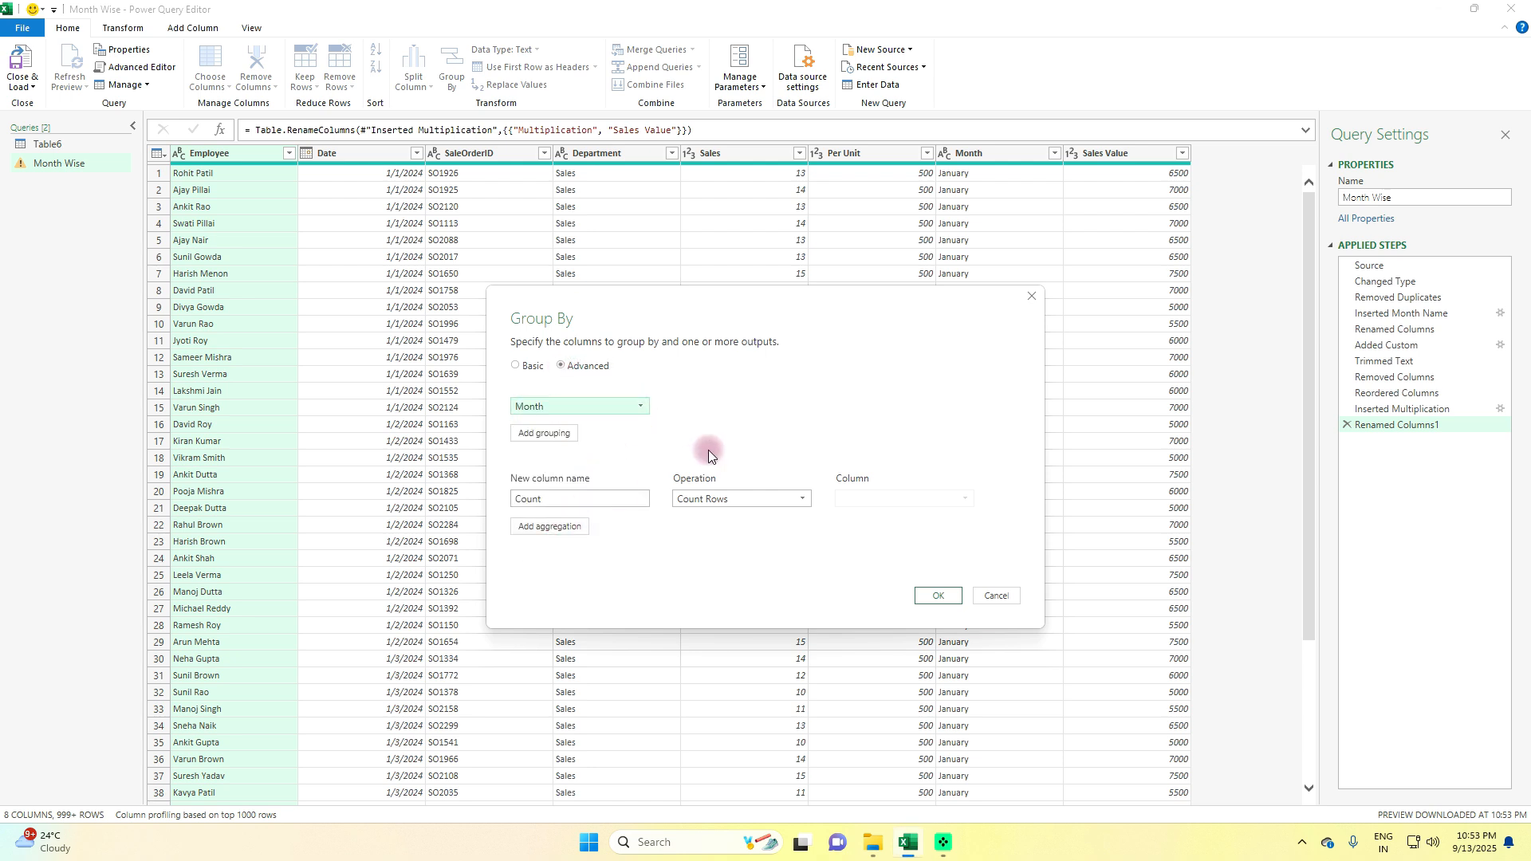
Define the first aggregation as Sales Count, using the Sum of the Sales column
left_click_drag(586, 497, 510, 500)
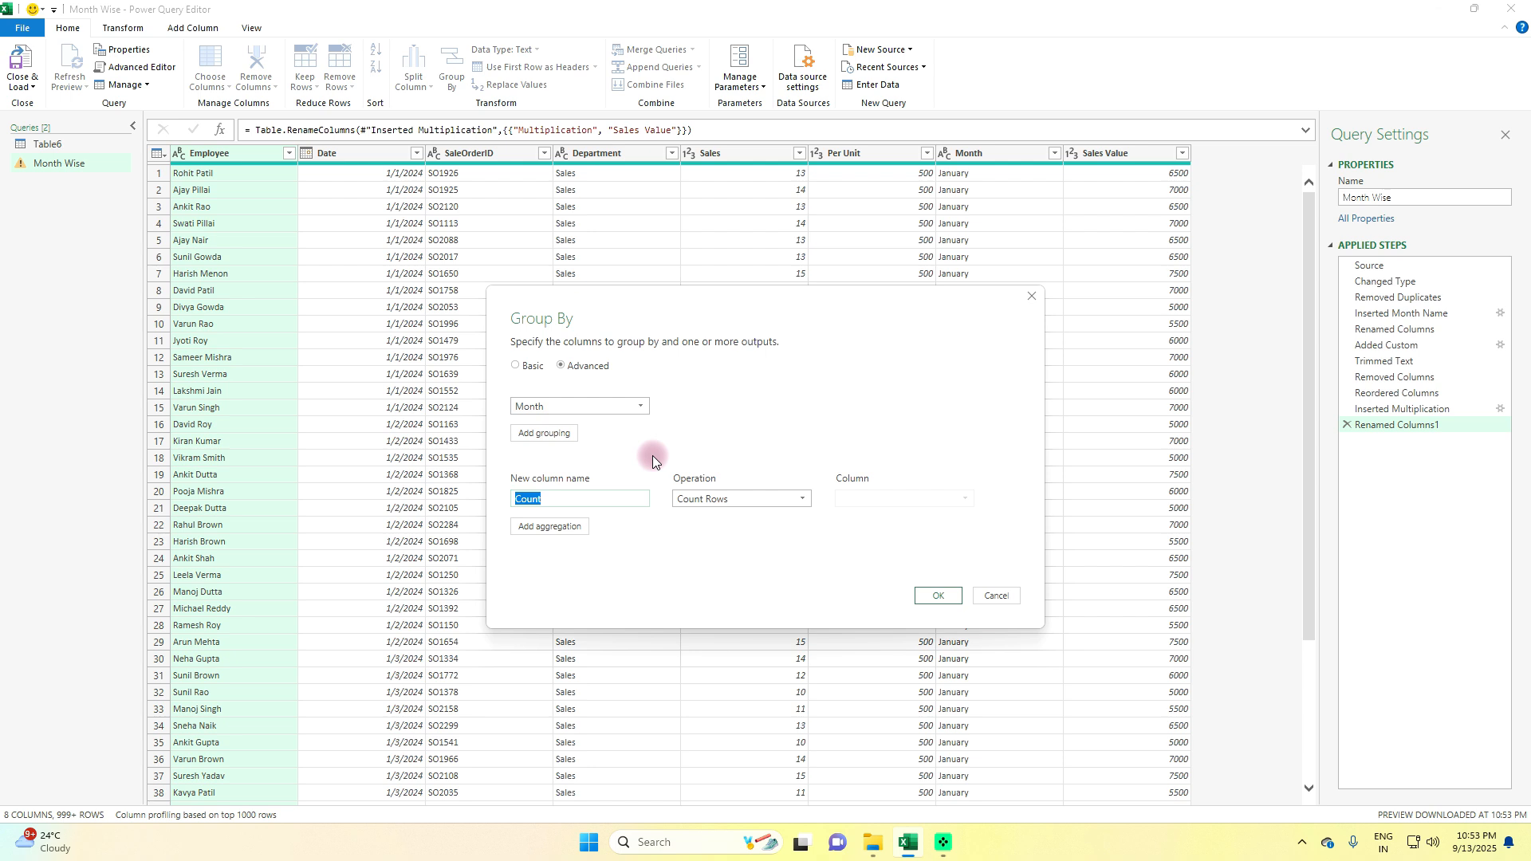
type("Sales Count")
left_click(775, 499)
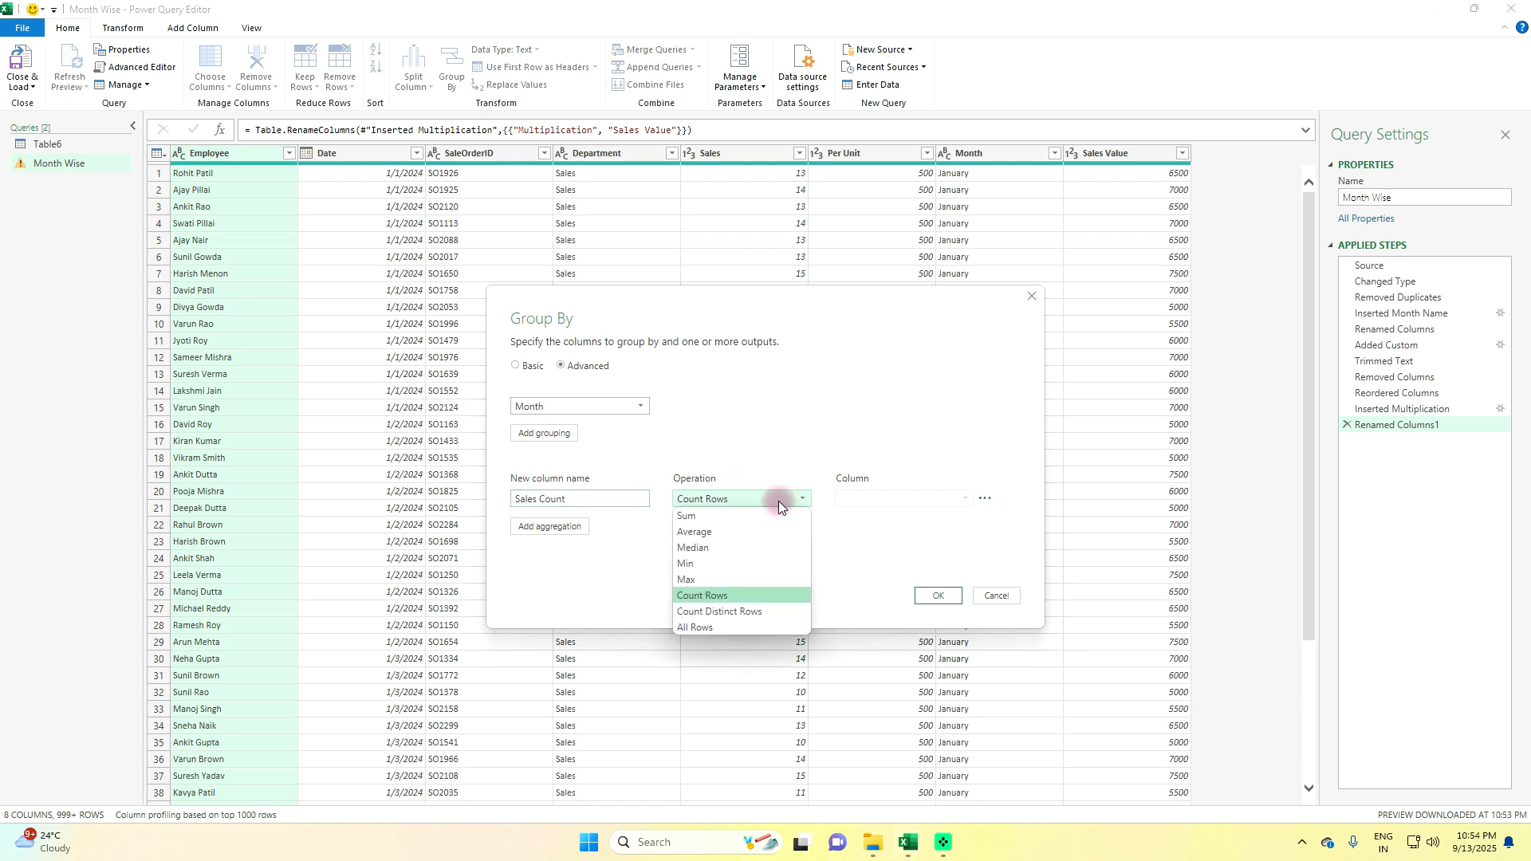
left_click(748, 517)
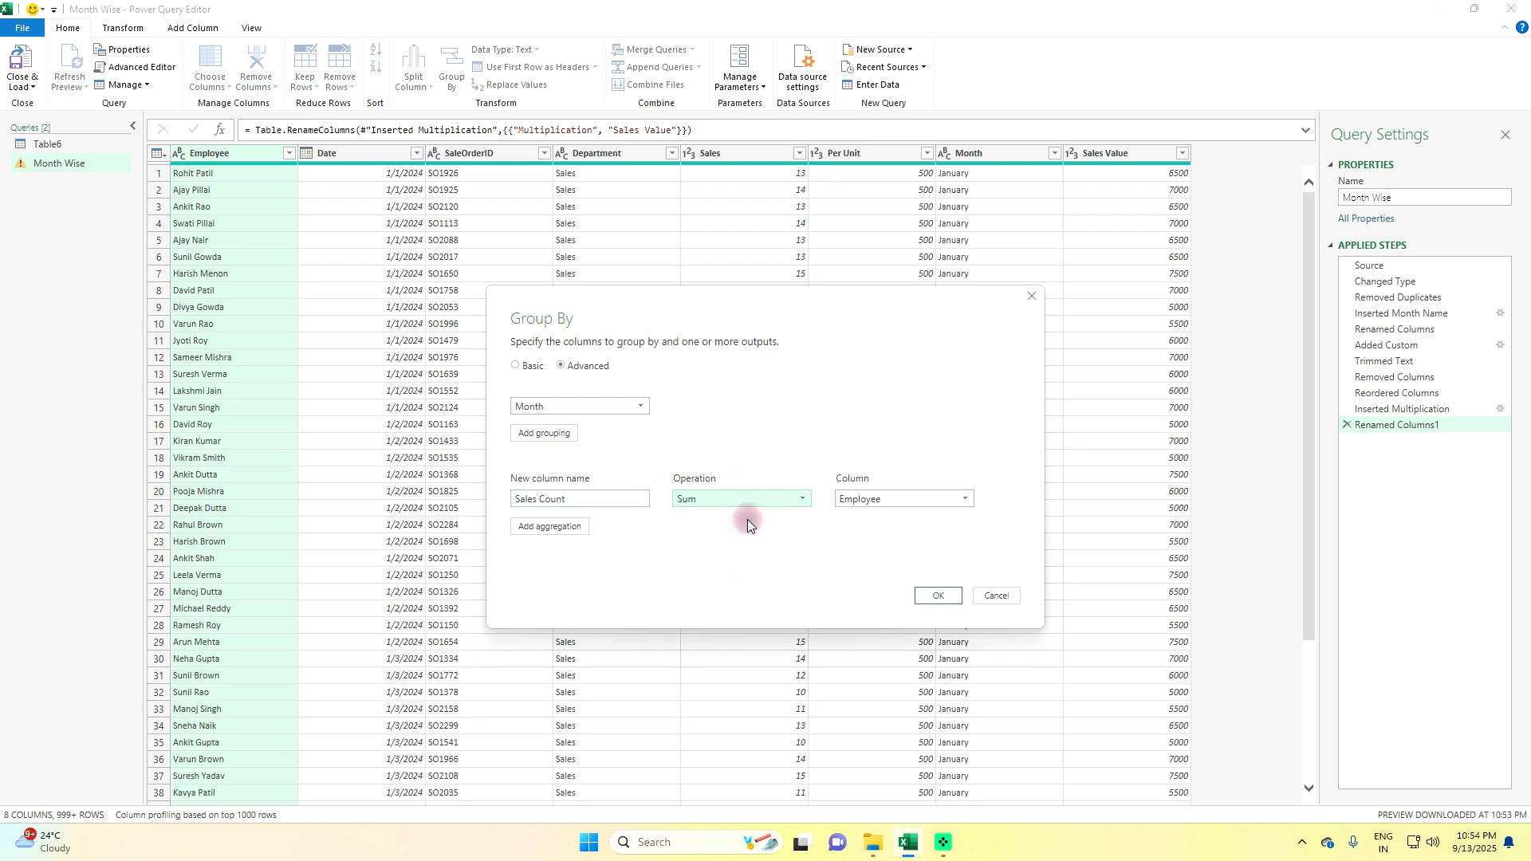
left_click(933, 501)
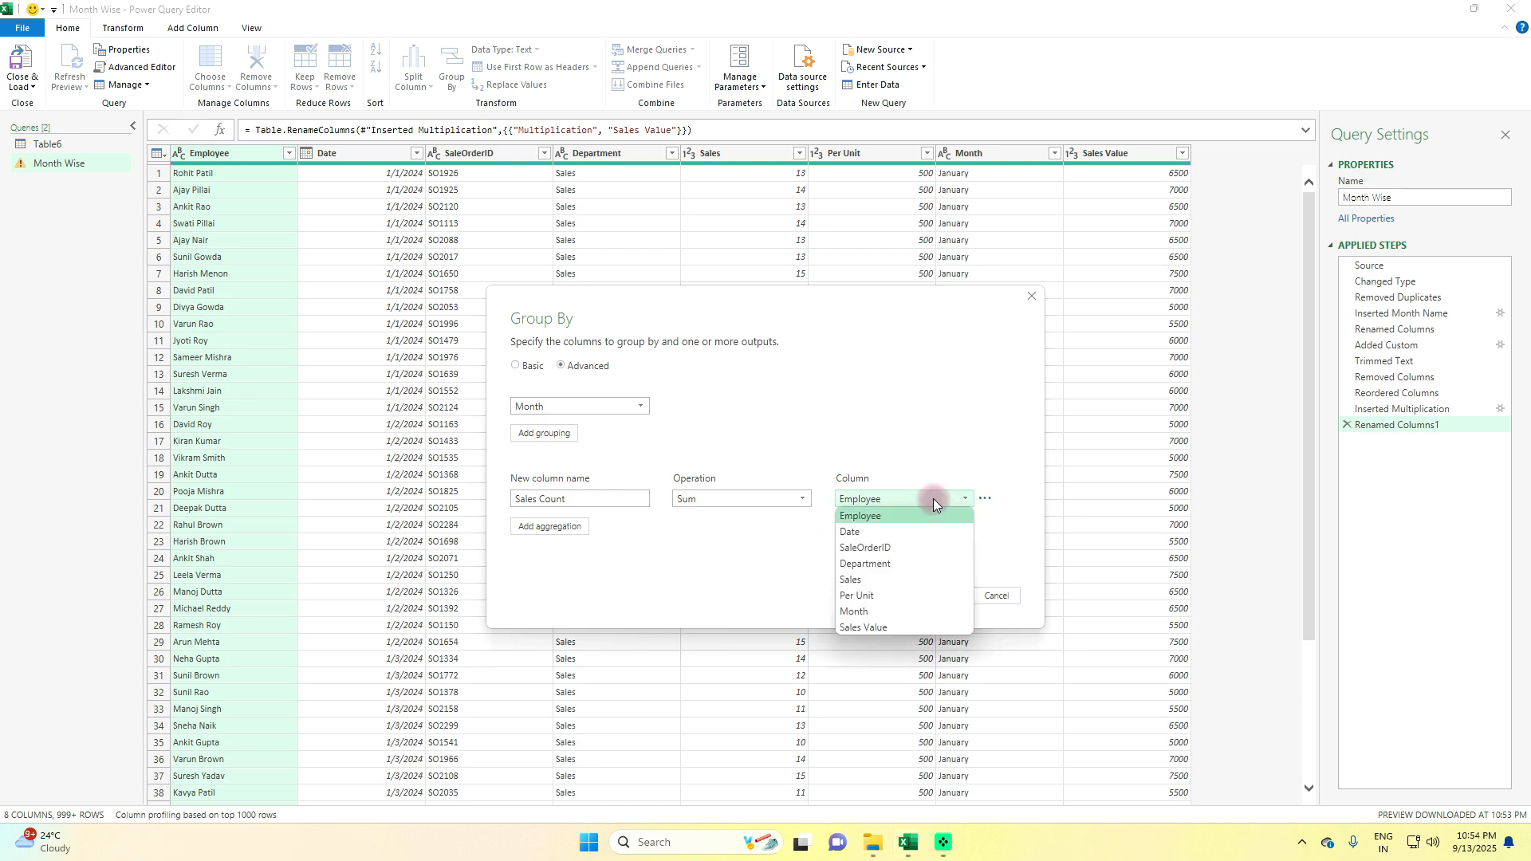
left_click(883, 576)
Add a second aggregation named Sales Value that sums the Sales Value column, and apply the grouping
left_click(558, 527)
left_click(577, 526)
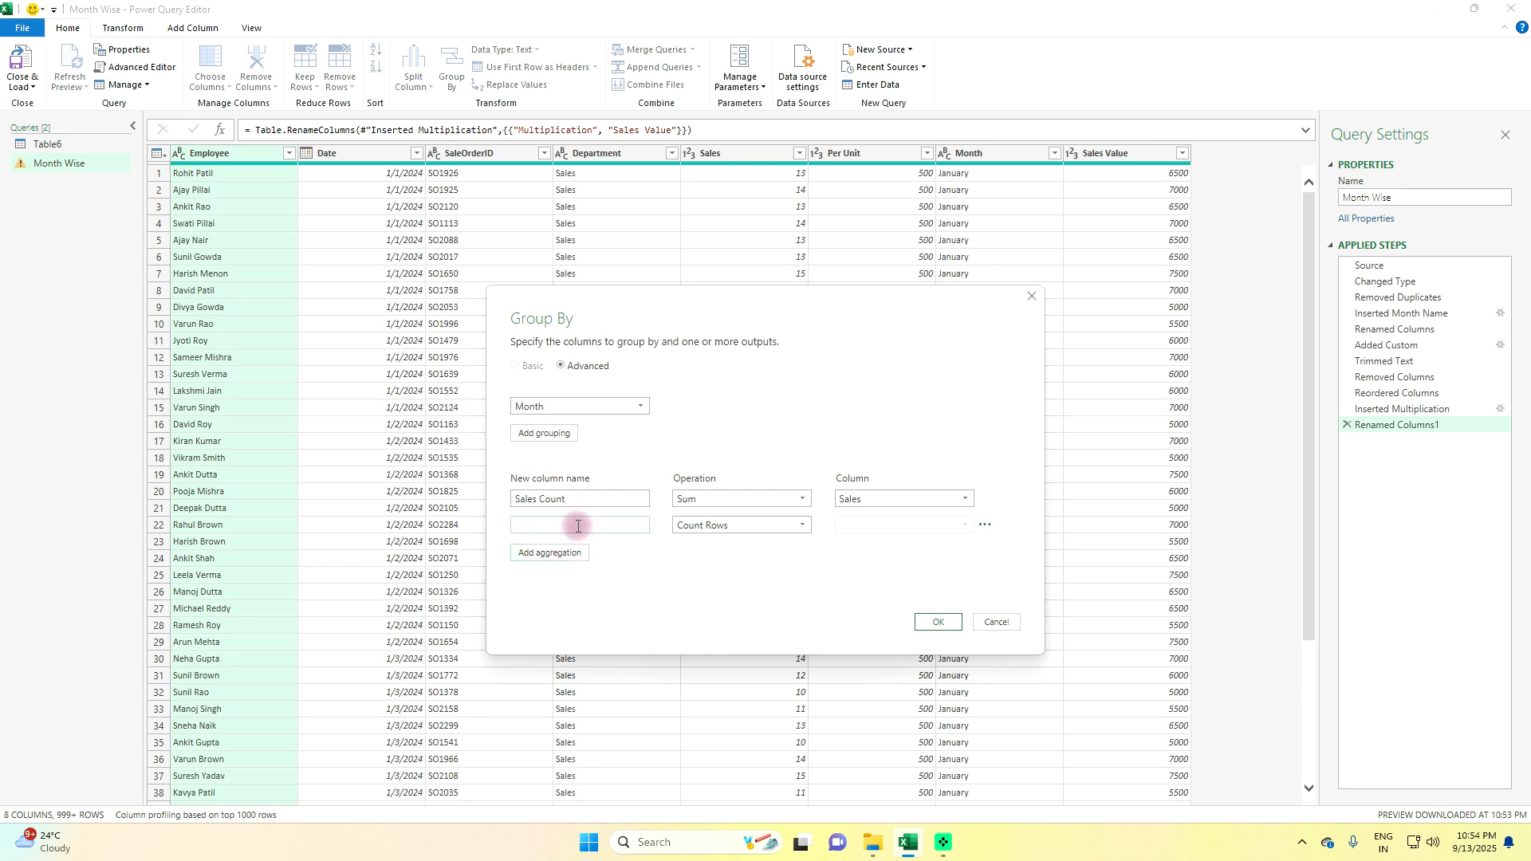
type("Sales Value")
left_click(761, 525)
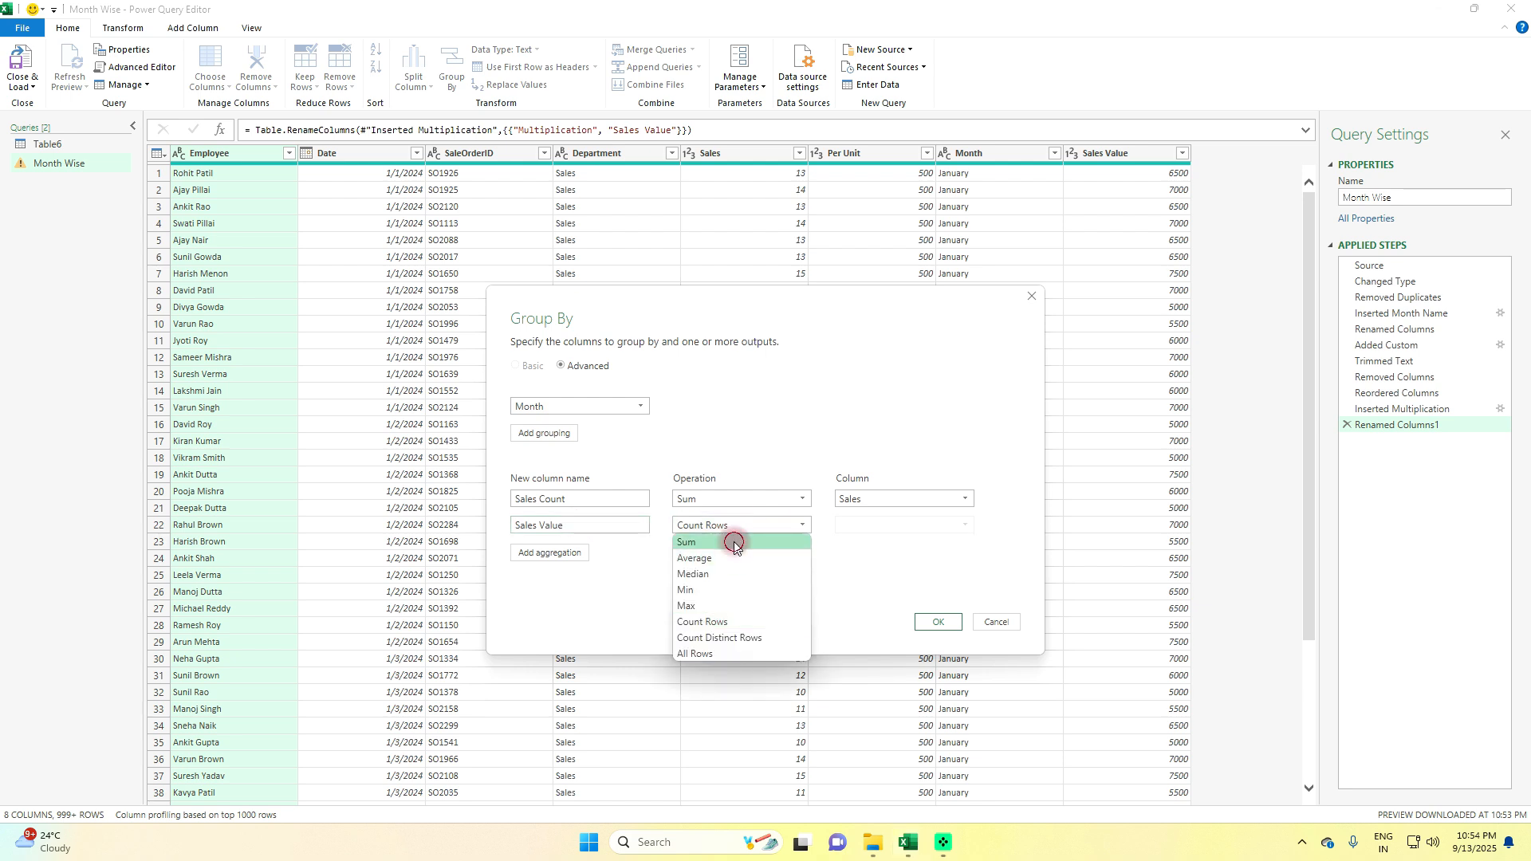
left_click(734, 543)
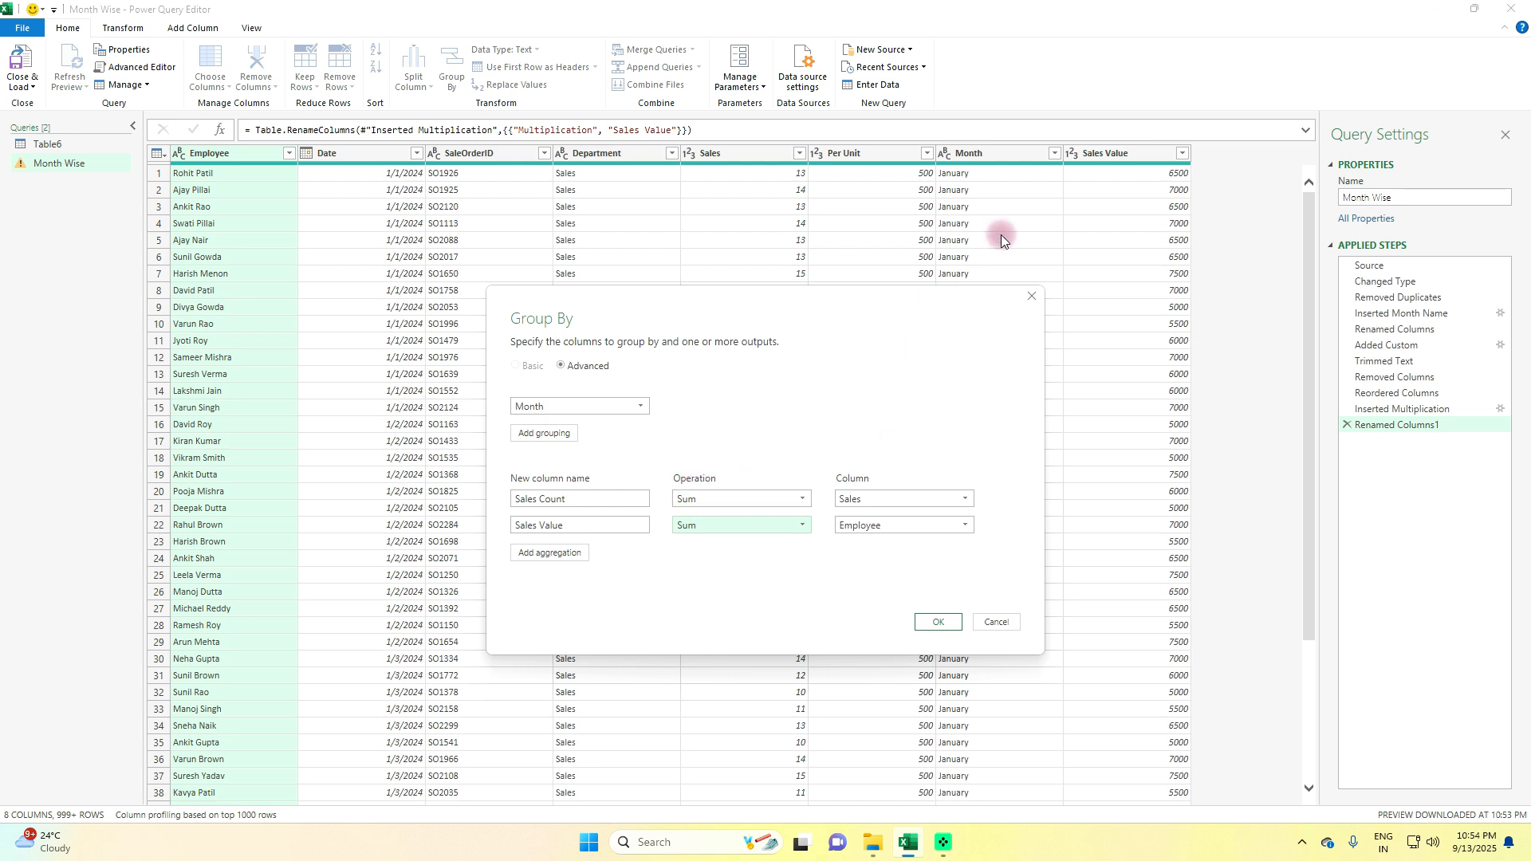
left_click(950, 527)
left_click(885, 647)
left_click(938, 622)
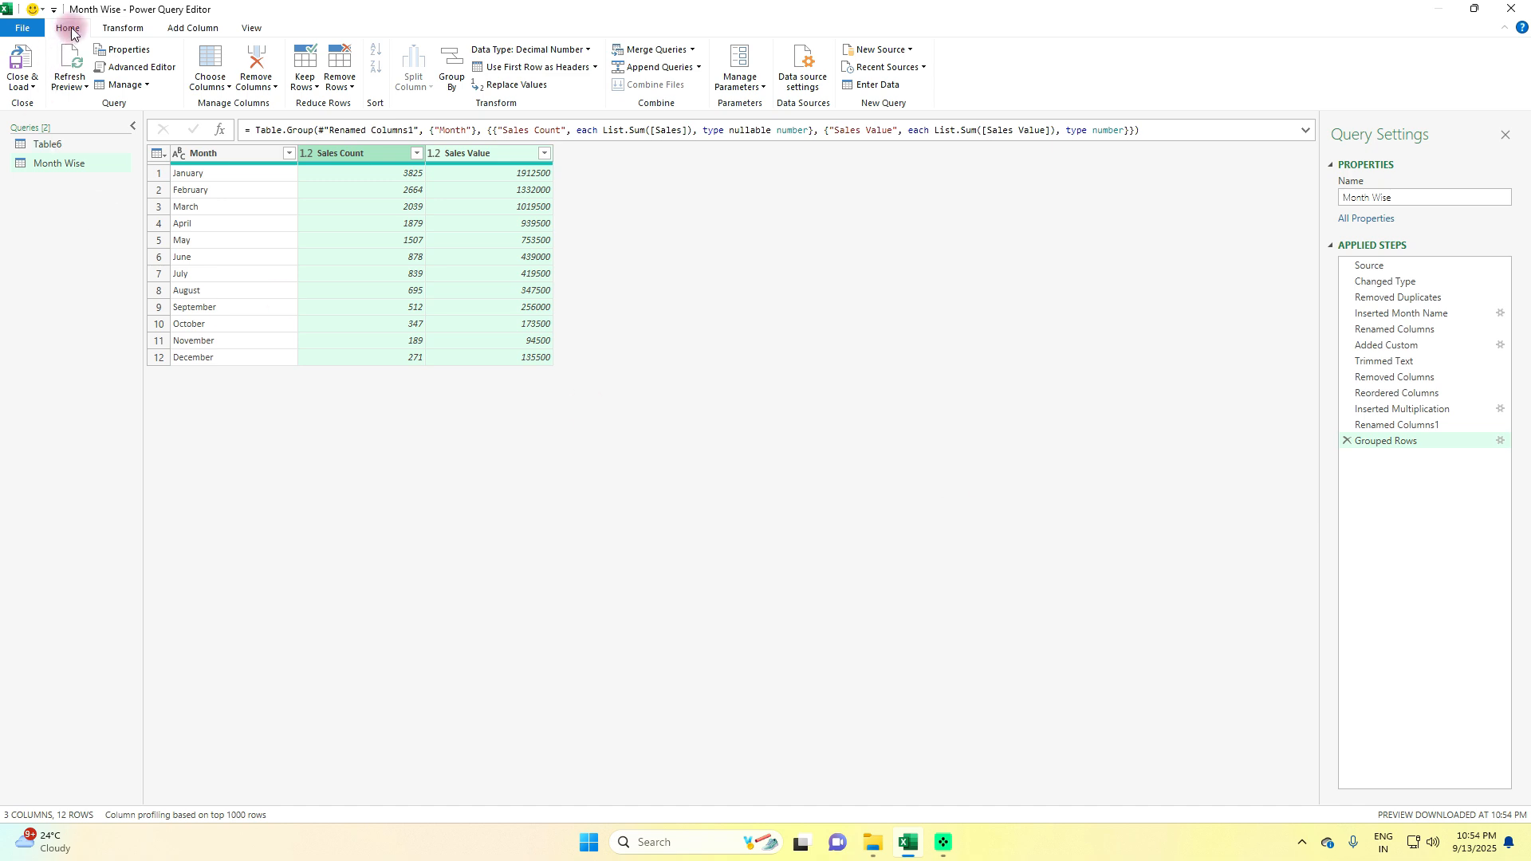
Close and load the queries into the Excel workbook, and review the Raw Dump, Table6 and Month Wise sheets
left_click(30, 85)
left_click(58, 103)
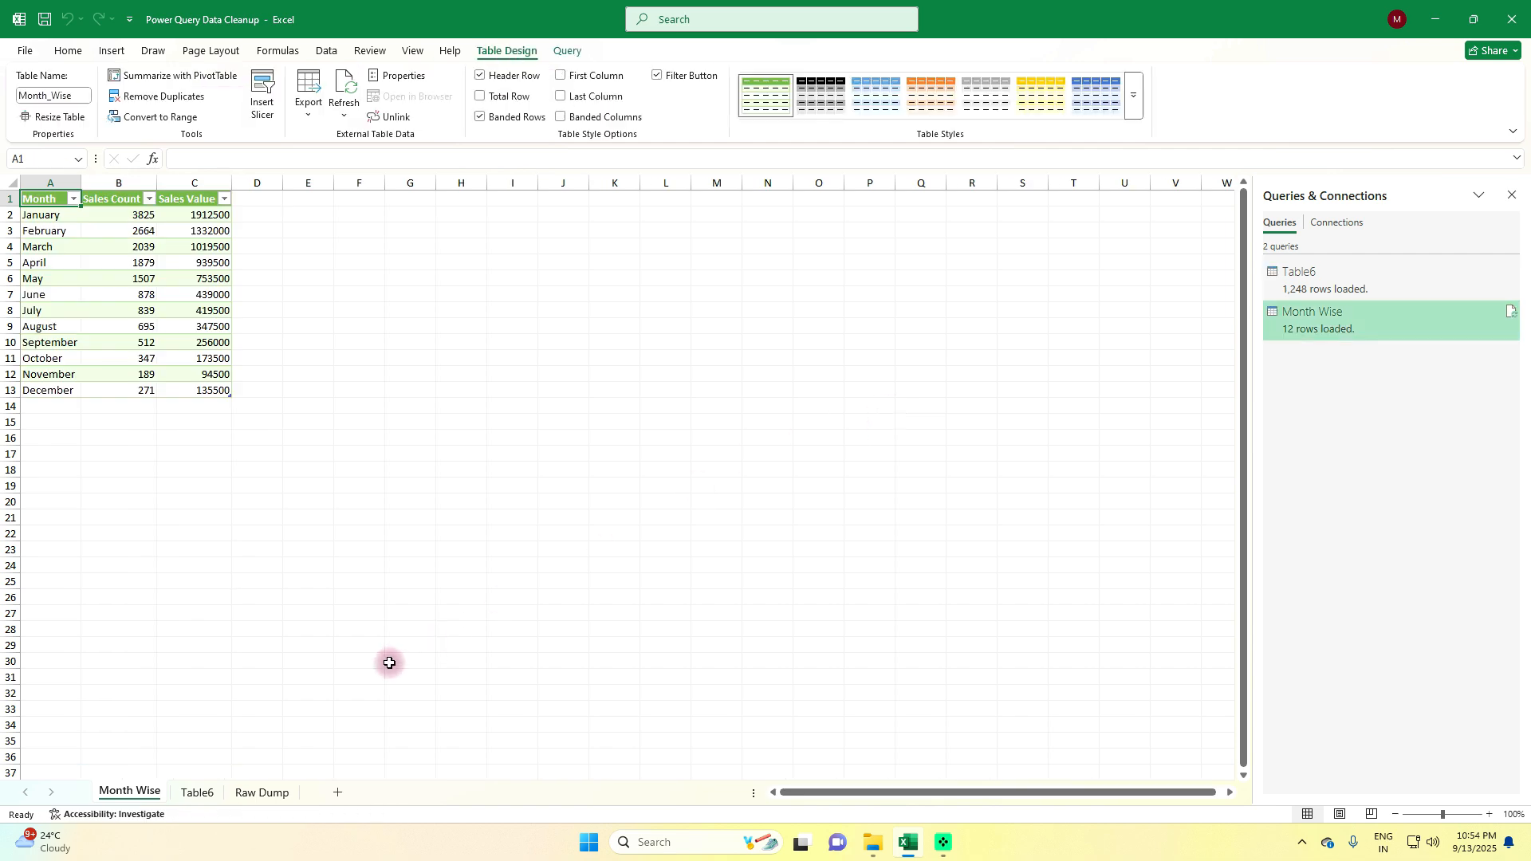
left_click(262, 793)
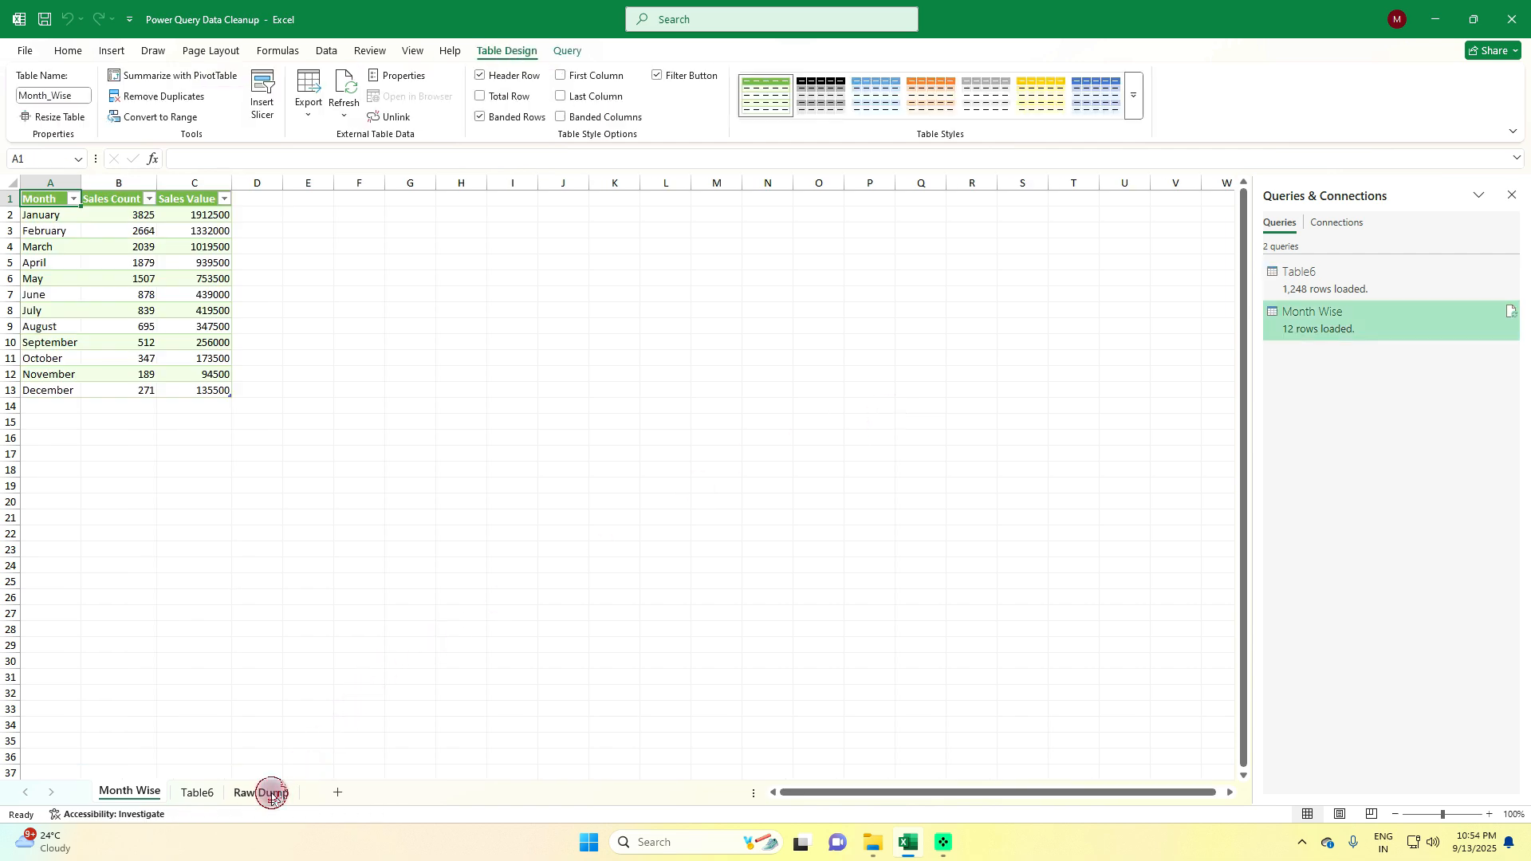
left_click(196, 793)
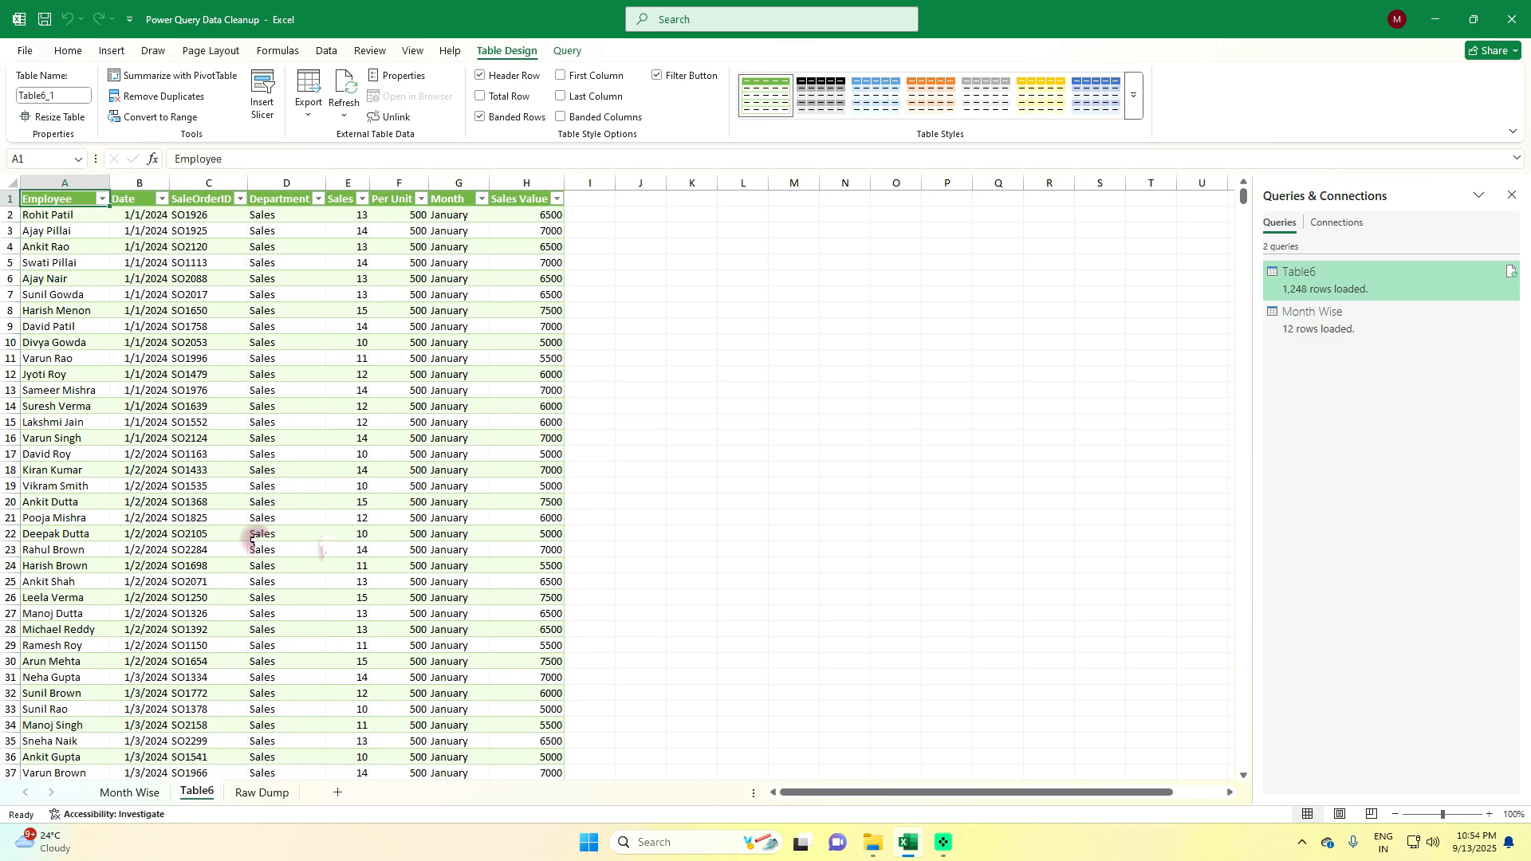
left_click(140, 792)
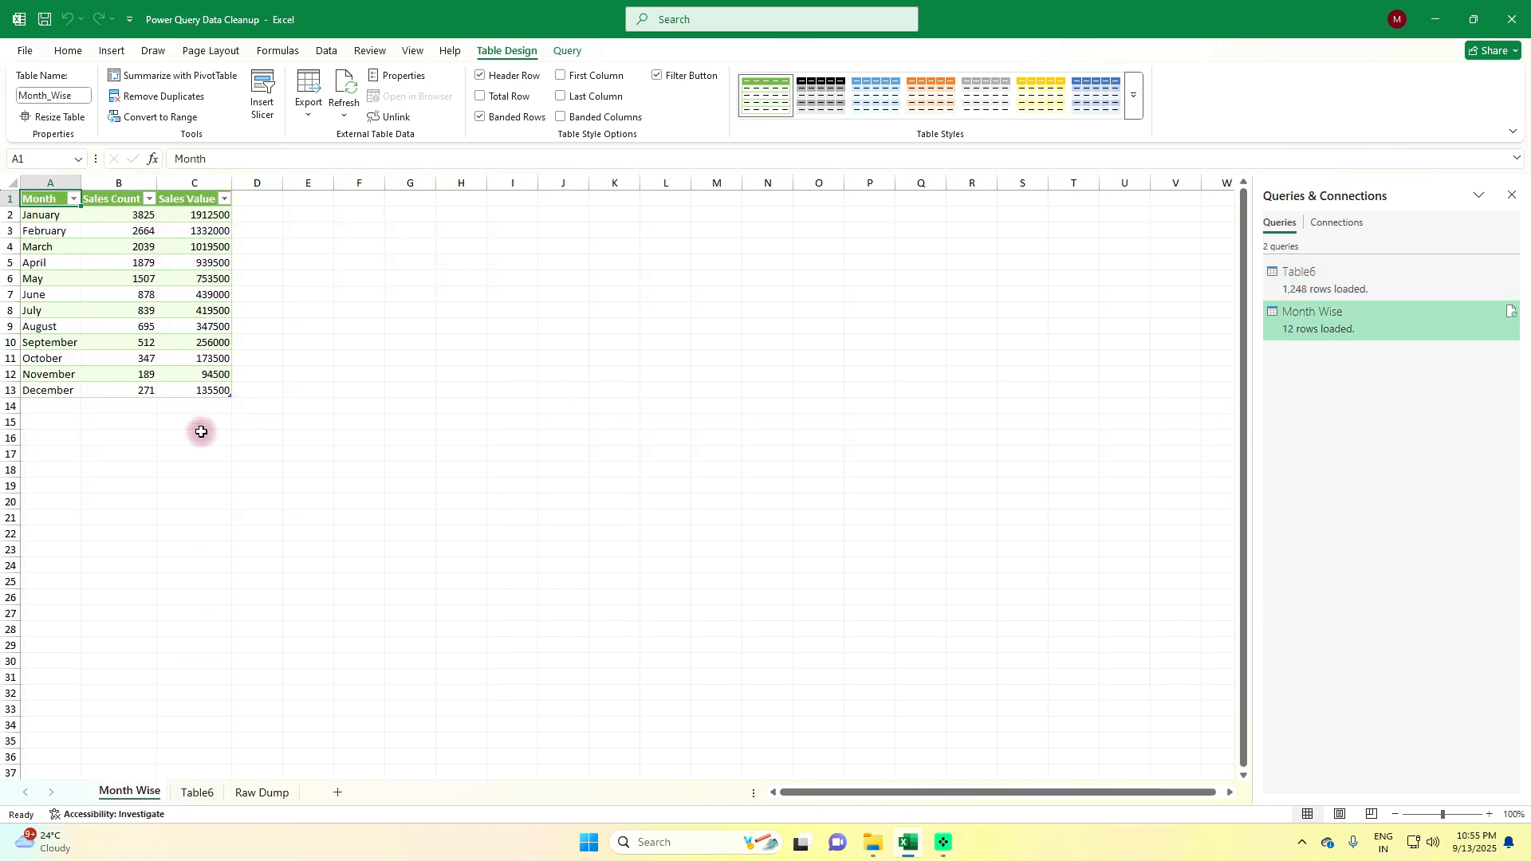